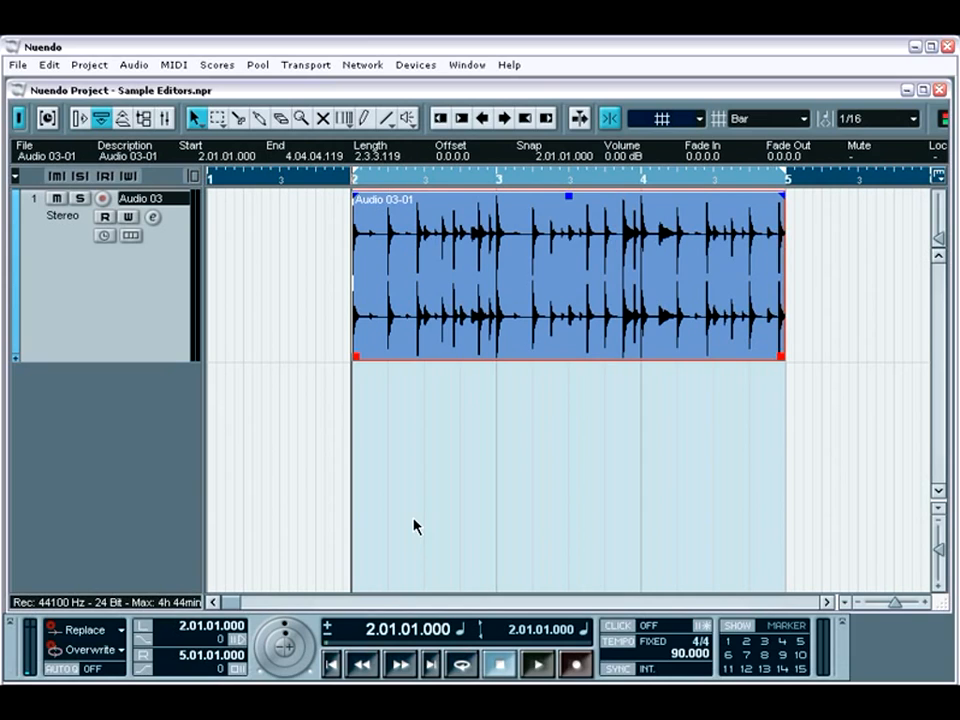
Open the Audio 03-01 event in the Sample Editor and examine the processes and plug-ins available for a range selected before bar 3
{"action": "double_click", "coordinate": [410, 352]}
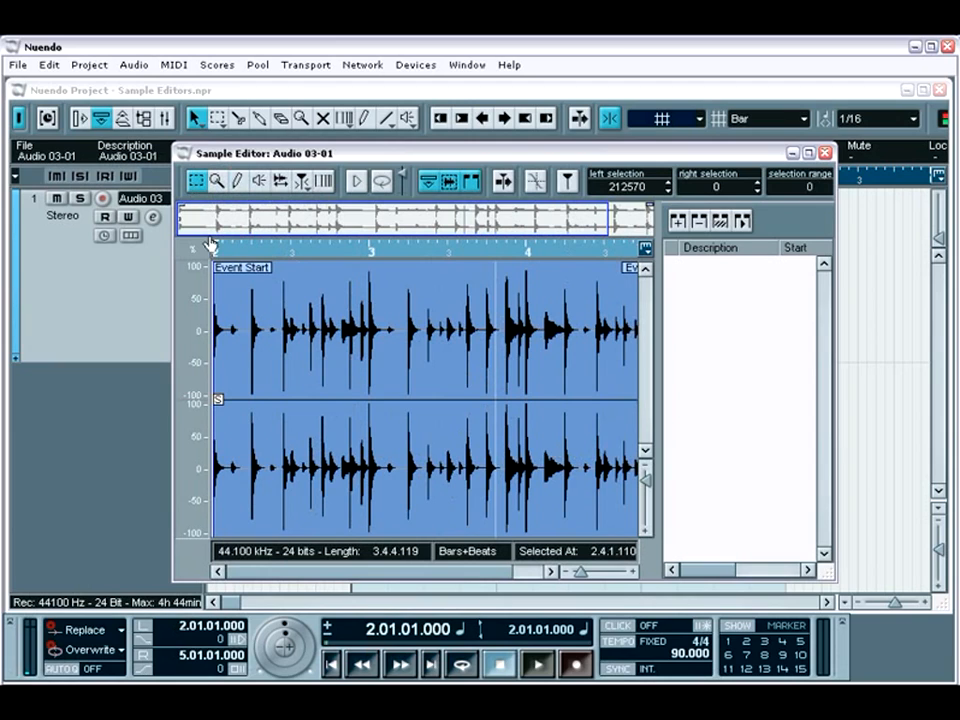
{"action": "left_click_drag", "start_coordinate": [282, 445], "coordinate": [385, 446]}
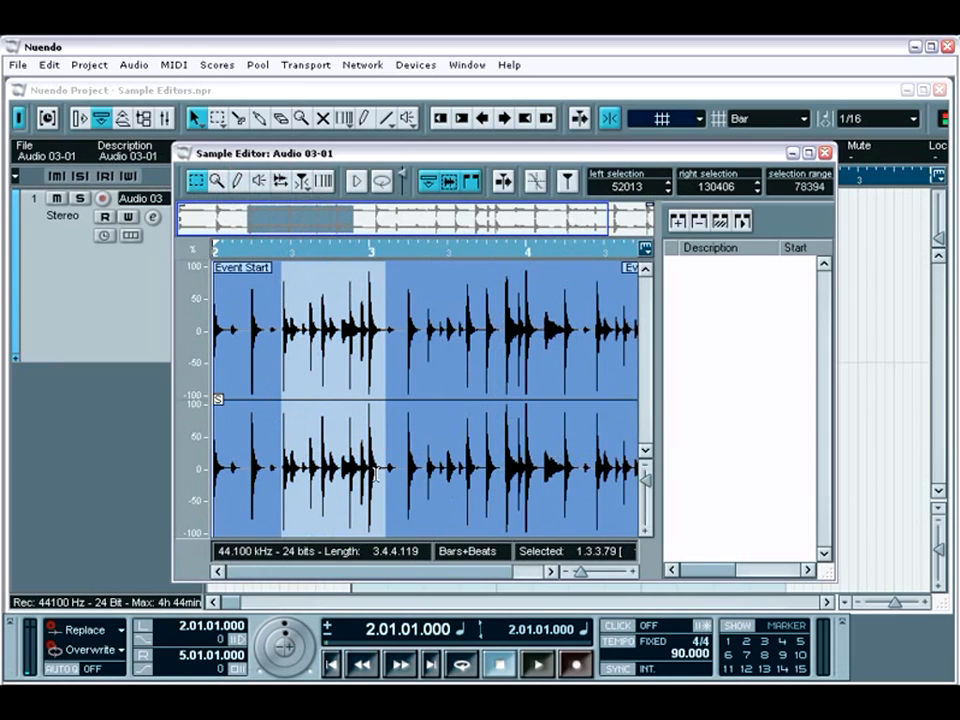
{"action": "right_click", "coordinate": [306, 517]}
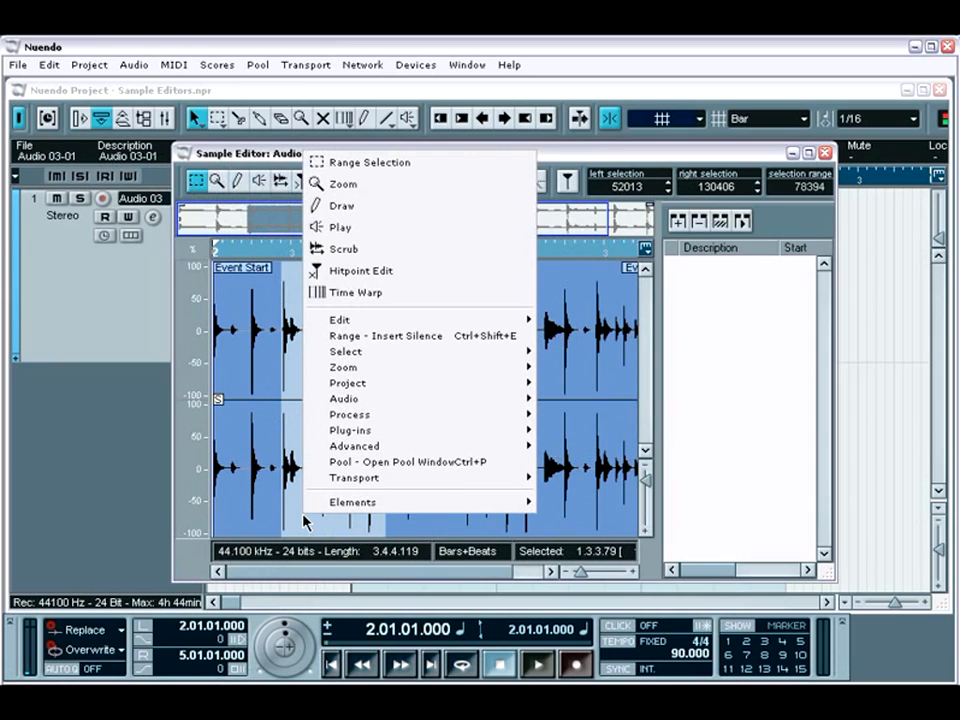
{"action": "mouse_move", "coordinate": [378, 418]}
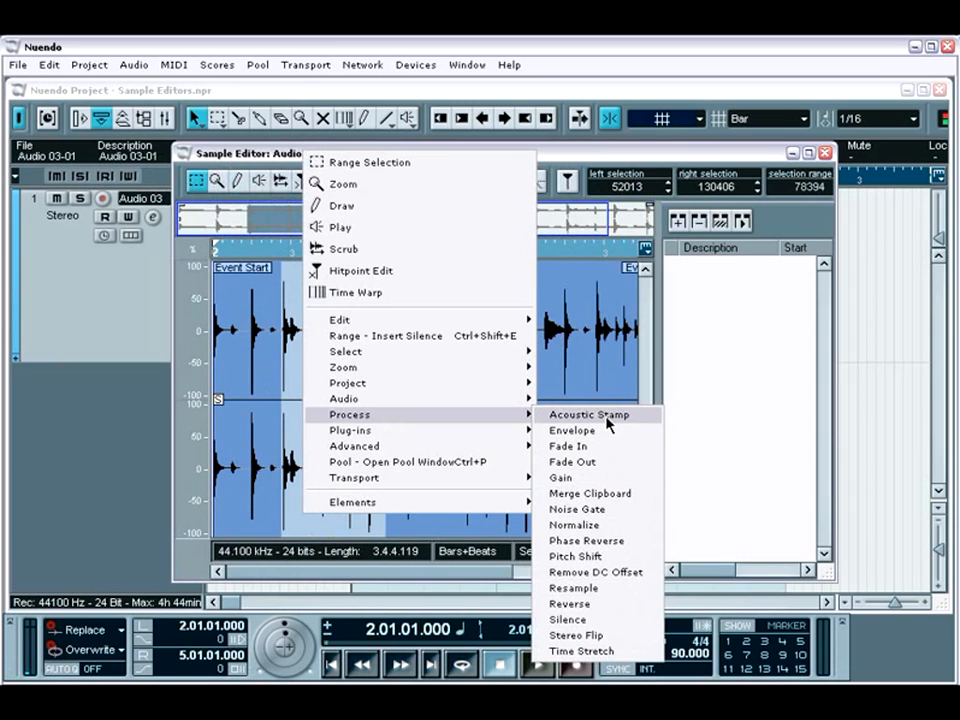
{"action": "mouse_move", "coordinate": [523, 438]}
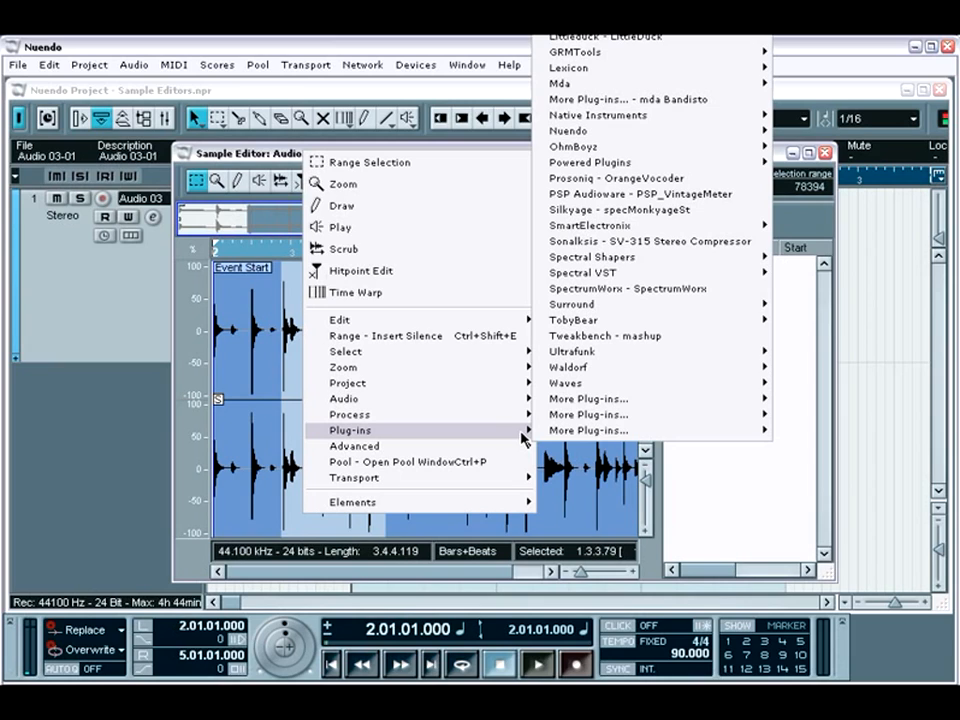
{"action": "left_click", "coordinate": [648, 566]}
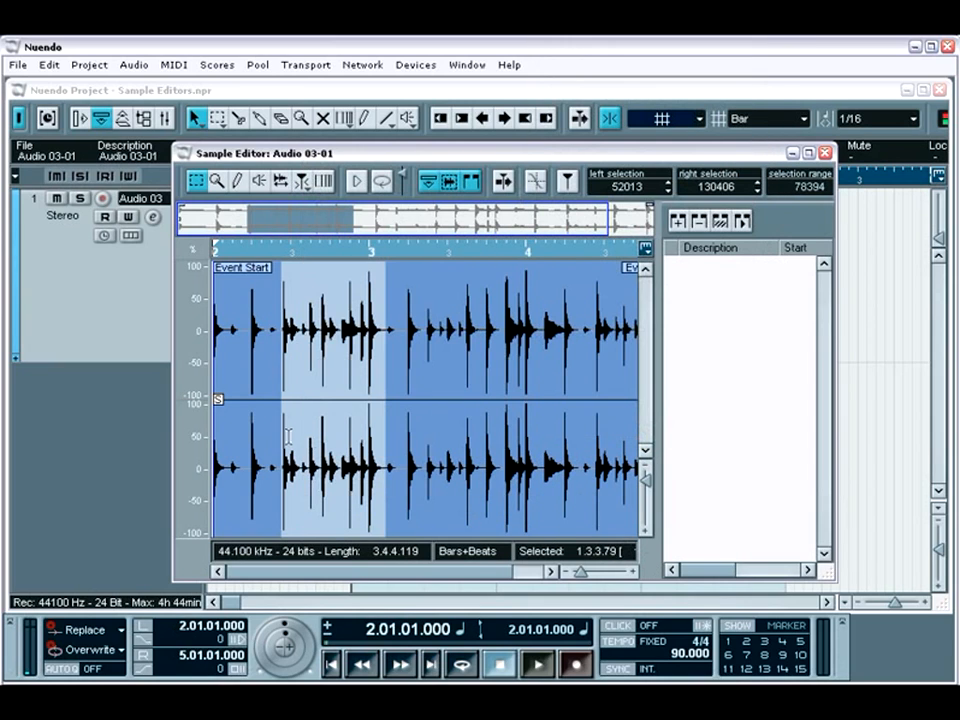
Create a region from a range of about 107,000 samples, running from shortly after bar 3 to just past bar 4
{"action": "mouse_move", "coordinate": [222, 405]}
{"action": "left_mouse_down"}
{"action": "mouse_move", "coordinate": [309, 401]}
{"action": "mouse_move", "coordinate": [217, 401]}
{"action": "left_mouse_up"}
{"action": "mouse_move", "coordinate": [225, 273]}
{"action": "left_mouse_down"}
{"action": "mouse_move", "coordinate": [330, 273]}
{"action": "mouse_move", "coordinate": [212, 278]}
{"action": "left_mouse_up"}
{"action": "left_click_drag", "start_coordinate": [401, 441], "coordinate": [544, 438]}
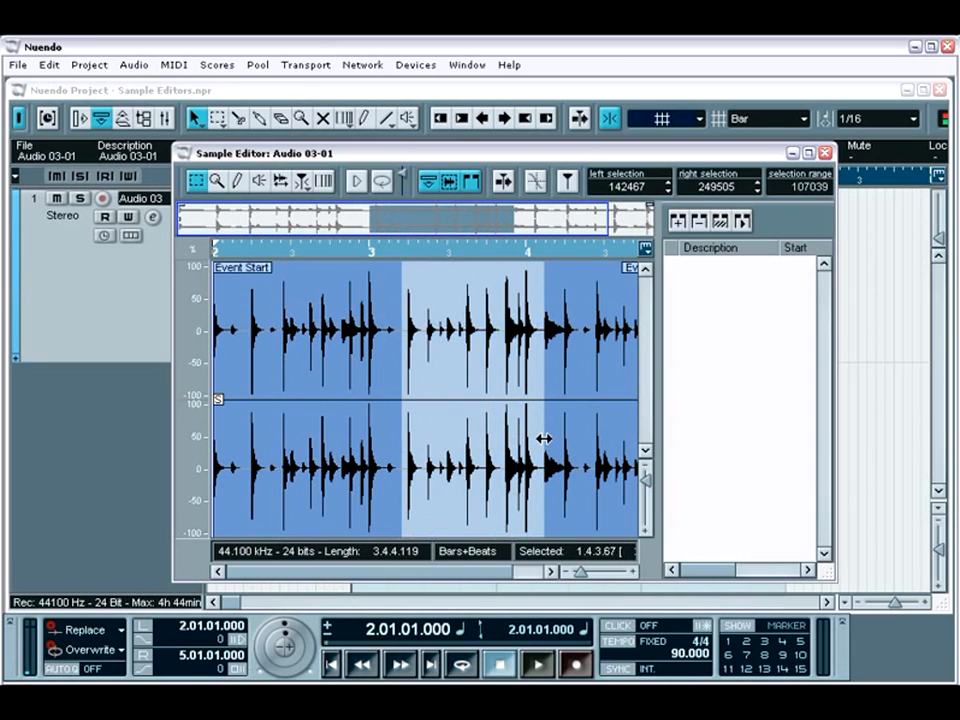
{"action": "left_click", "coordinate": [677, 224]}
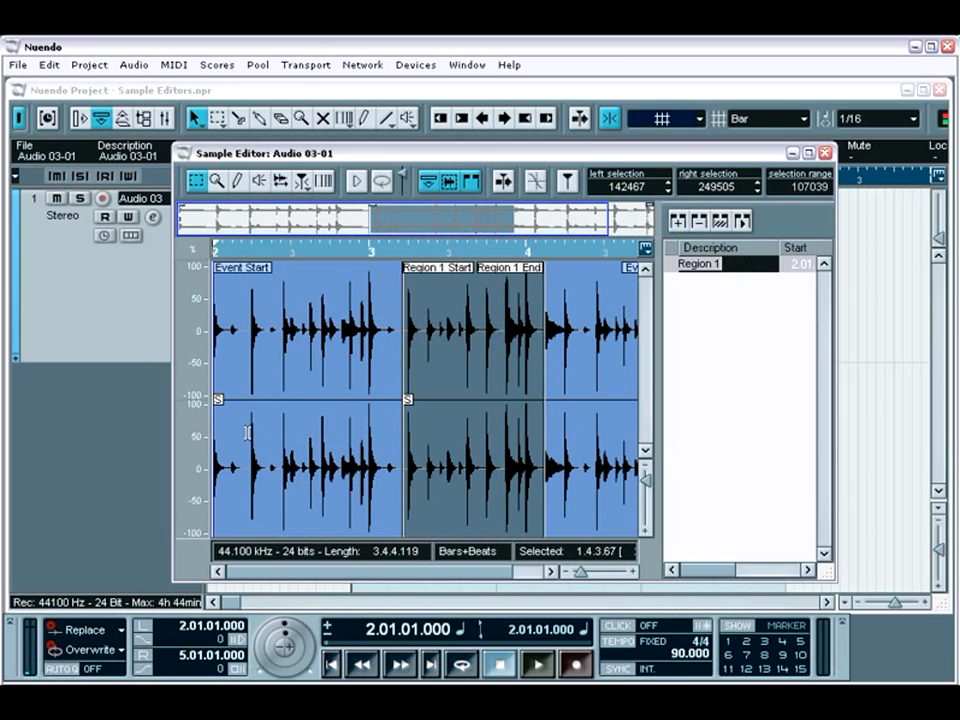
Add two more regions, about 67,000 samples long after bar 2 and about 32,400 samples long around bar 4, and close the Sample Editor
{"action": "left_click_drag", "start_coordinate": [247, 430], "coordinate": [336, 430]}
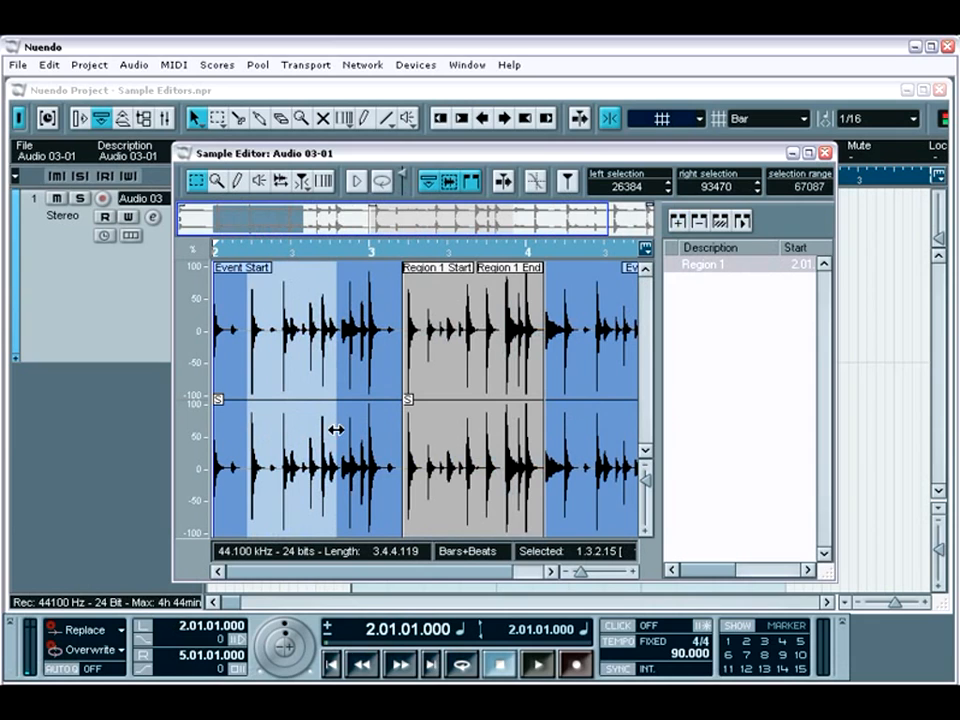
{"action": "left_click", "coordinate": [677, 221]}
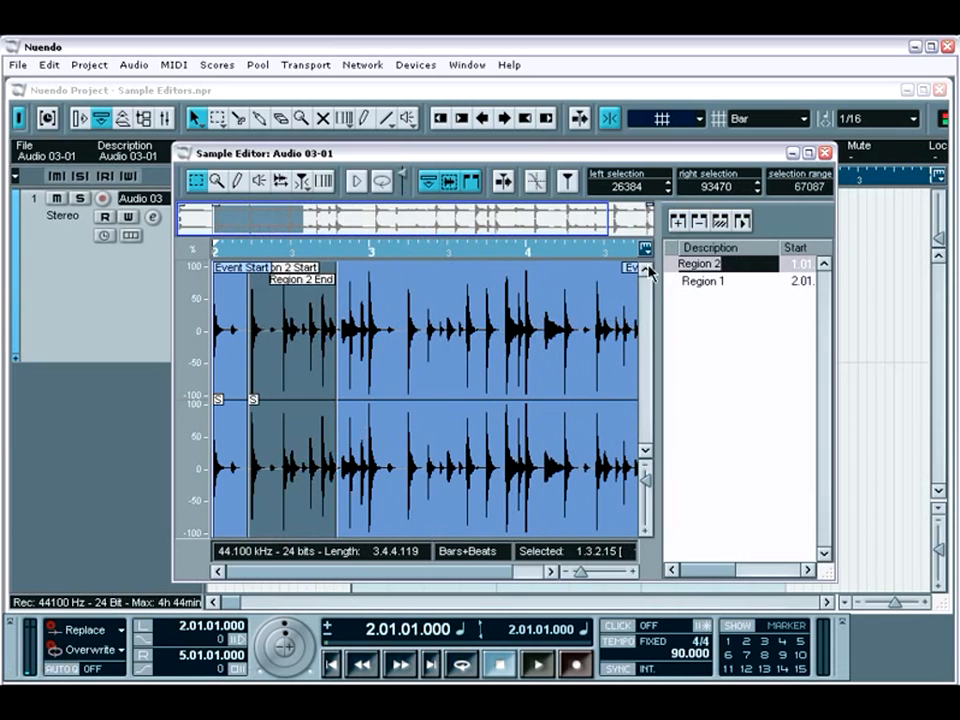
{"action": "left_click_drag", "start_coordinate": [489, 418], "coordinate": [531, 418]}
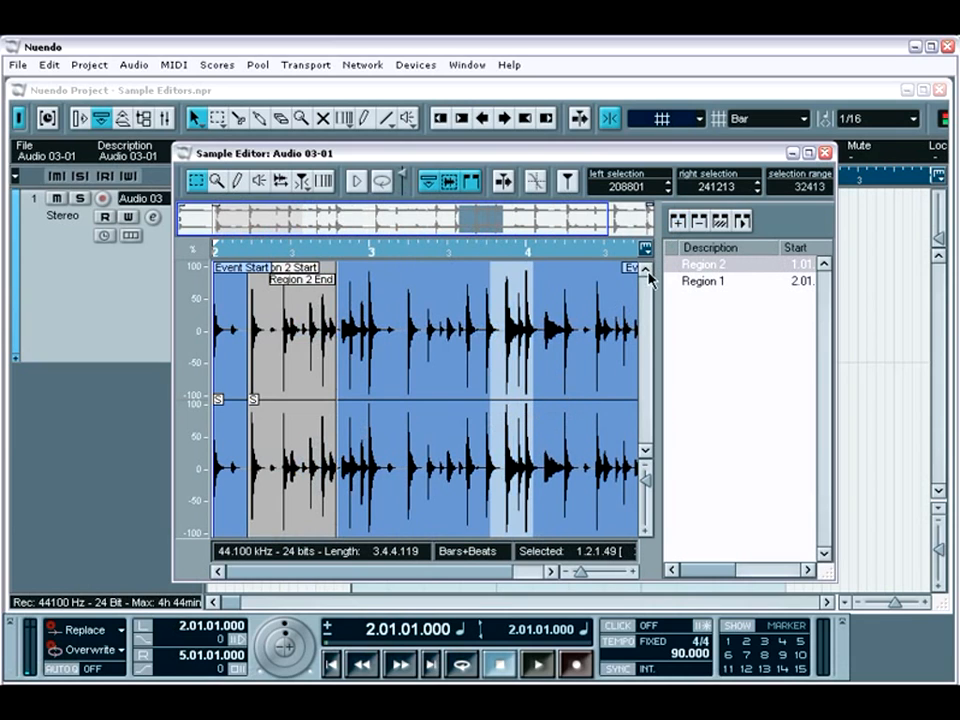
{"action": "left_click", "coordinate": [677, 221]}
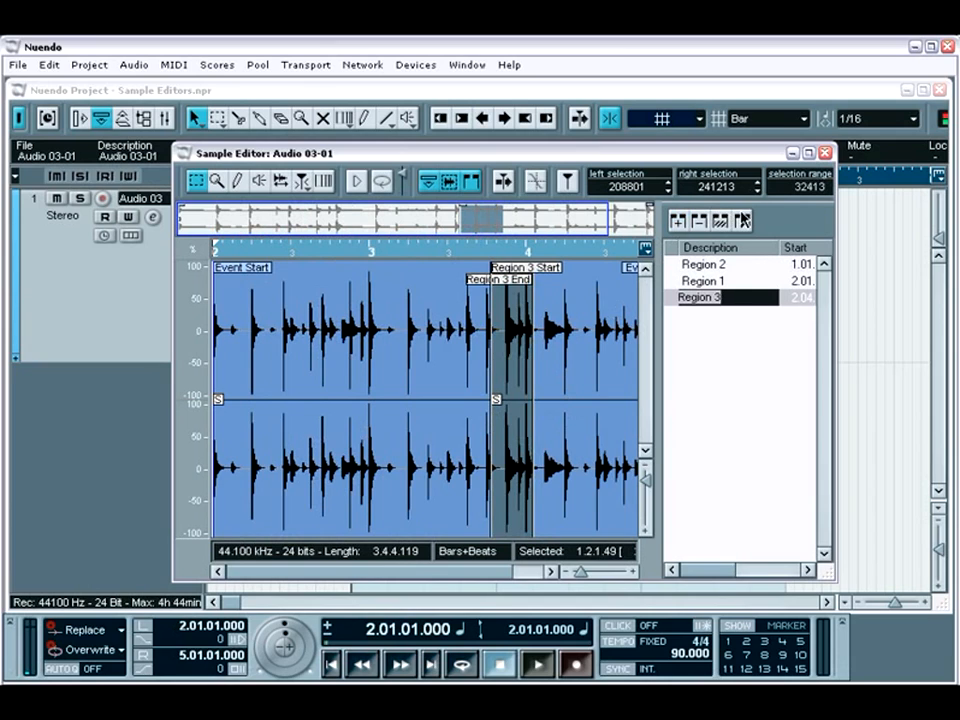
{"action": "left_click", "coordinate": [824, 153]}
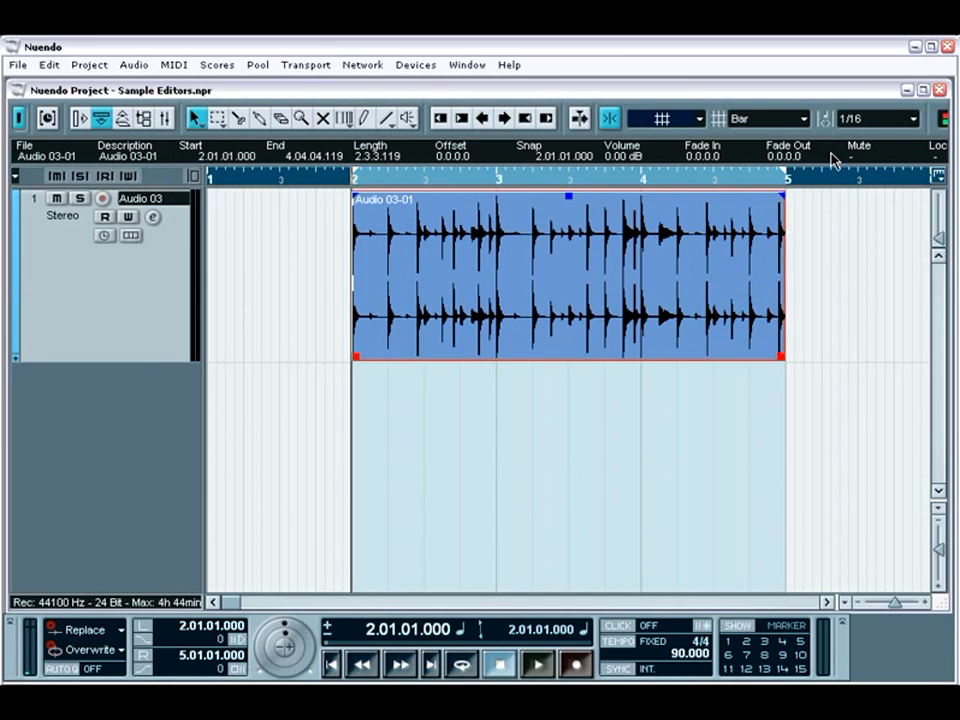
Set the Audio 03-01 event in the project to Region 1, and switch it to Region 3
{"action": "right_click", "coordinate": [365, 203]}
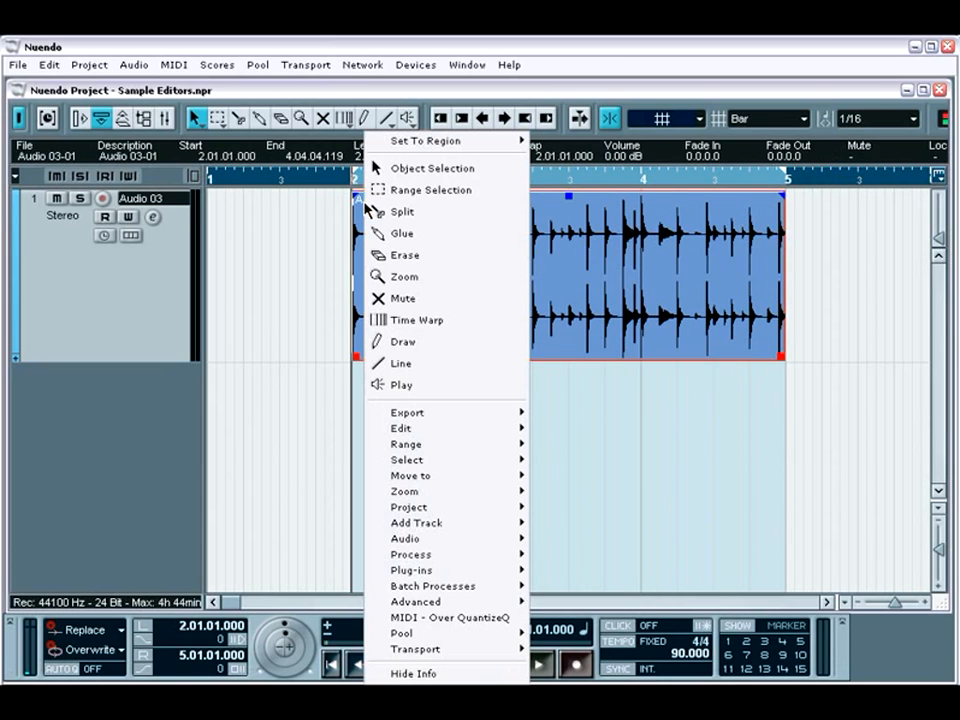
{"action": "mouse_move", "coordinate": [460, 146]}
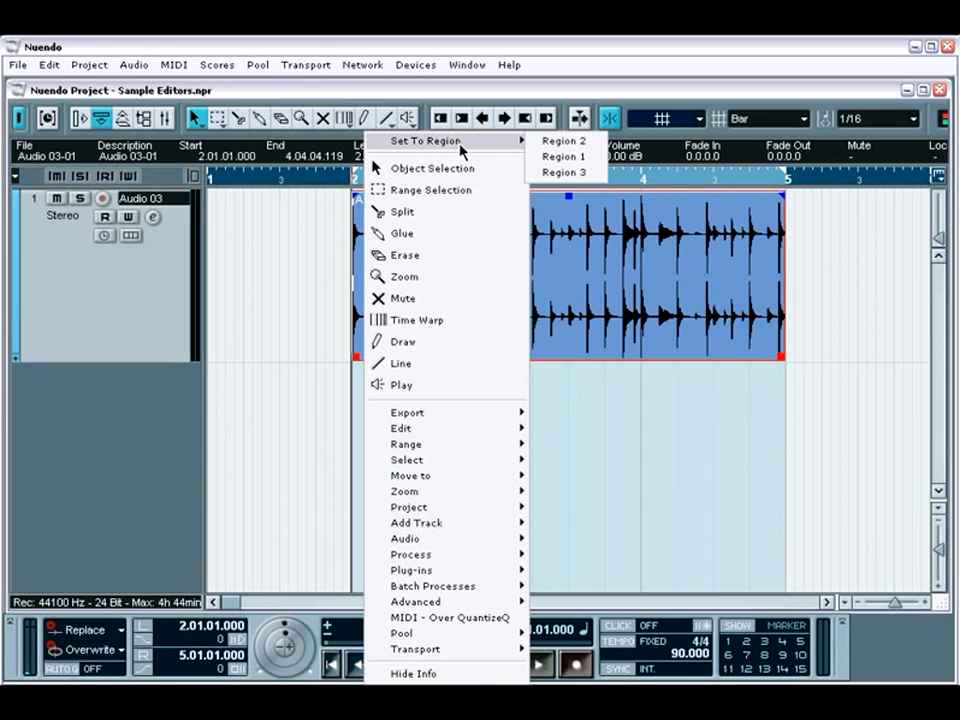
{"action": "left_click", "coordinate": [563, 157]}
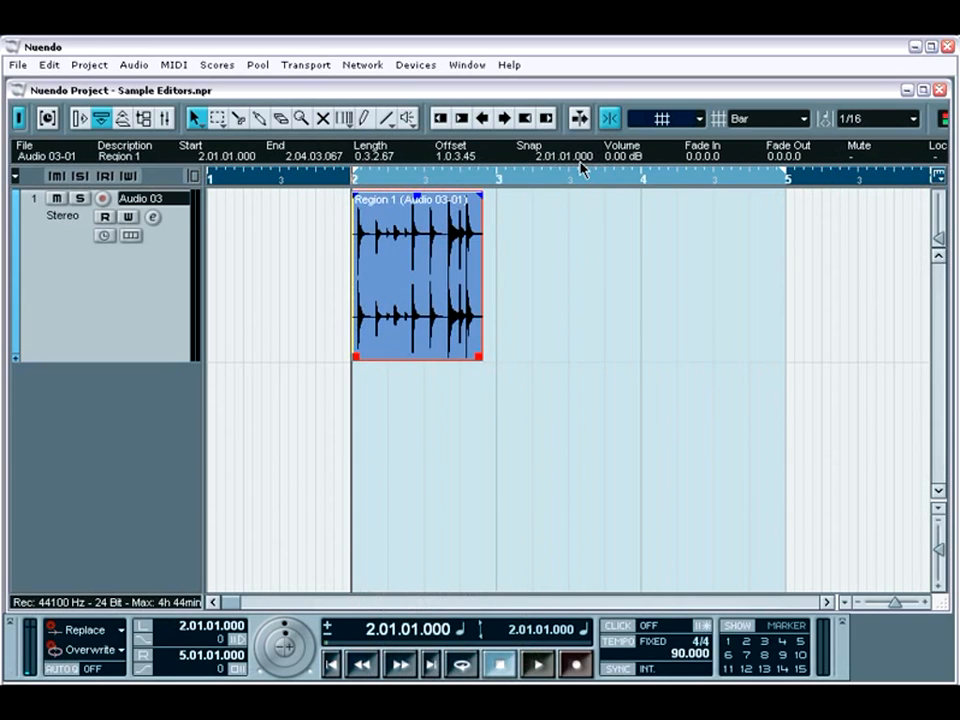
{"action": "right_click", "coordinate": [366, 206]}
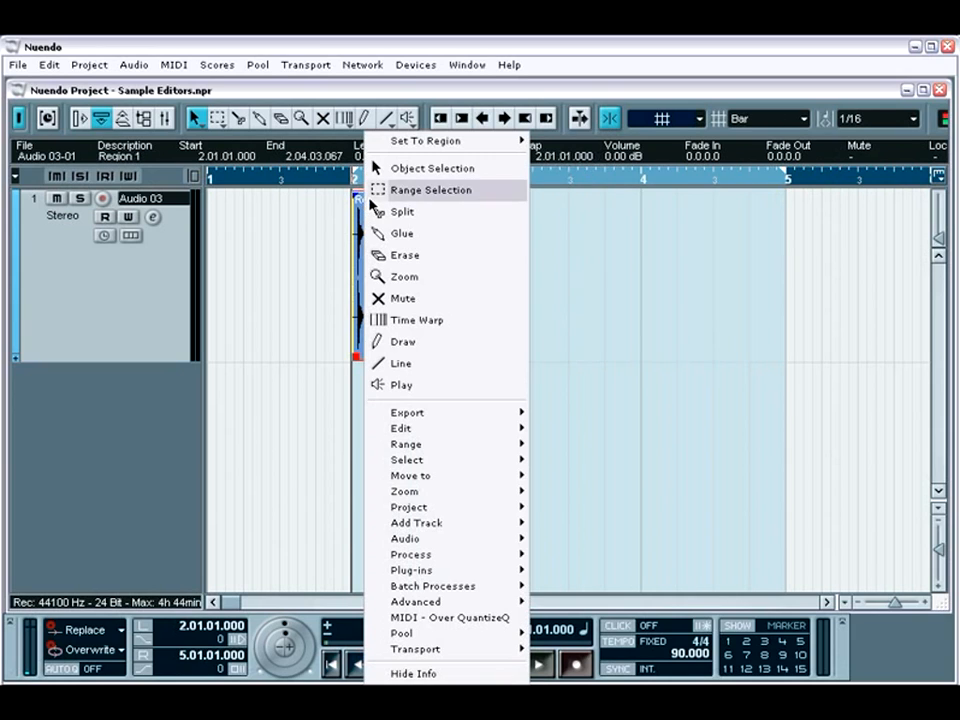
{"action": "mouse_move", "coordinate": [467, 148]}
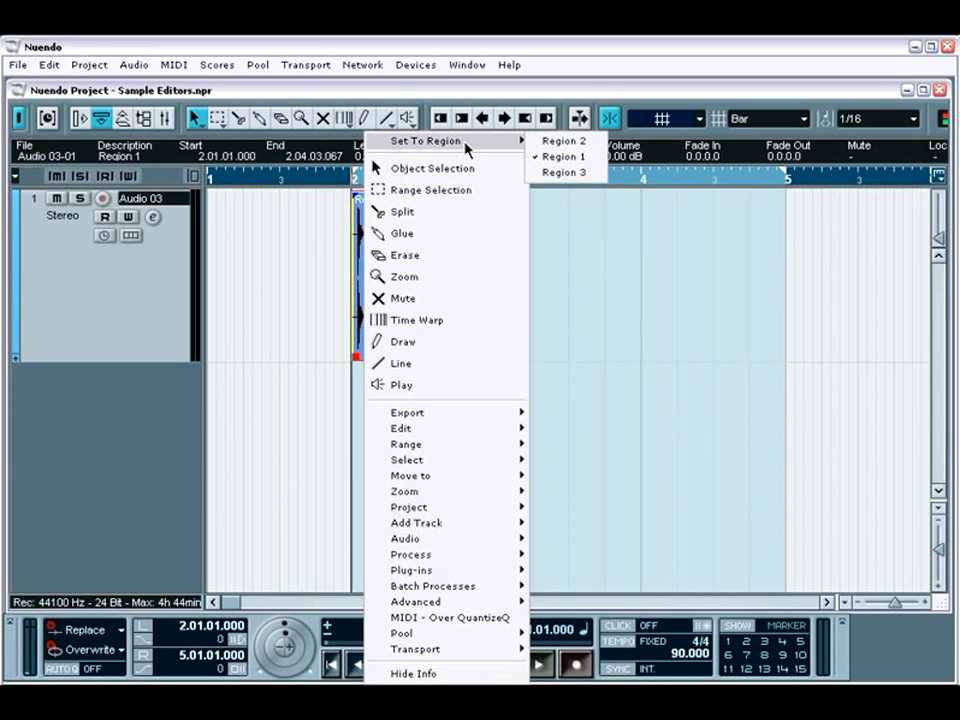
{"action": "left_click", "coordinate": [562, 173]}
Set the audio event in the project to Region 2
{"action": "right_click", "coordinate": [366, 210]}
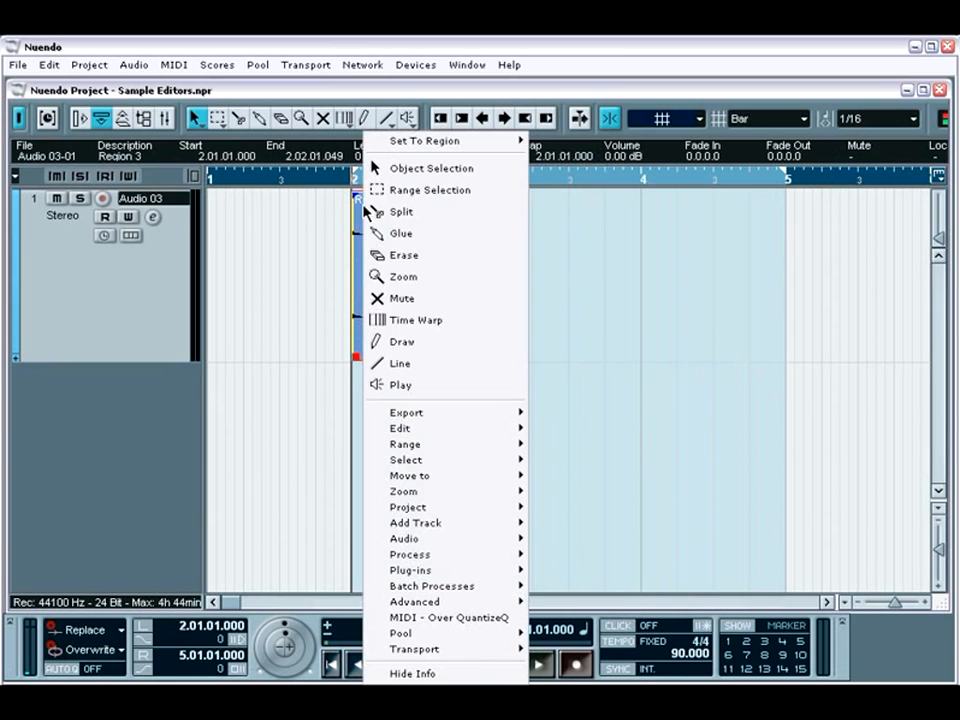
{"action": "mouse_move", "coordinate": [461, 145]}
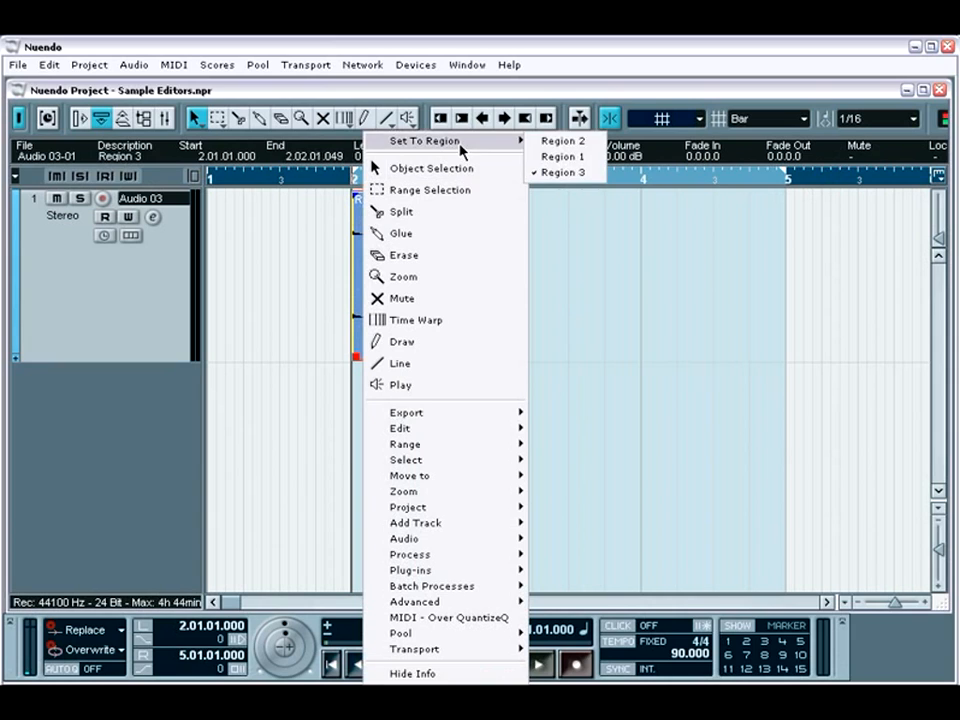
{"action": "left_click", "coordinate": [553, 140]}
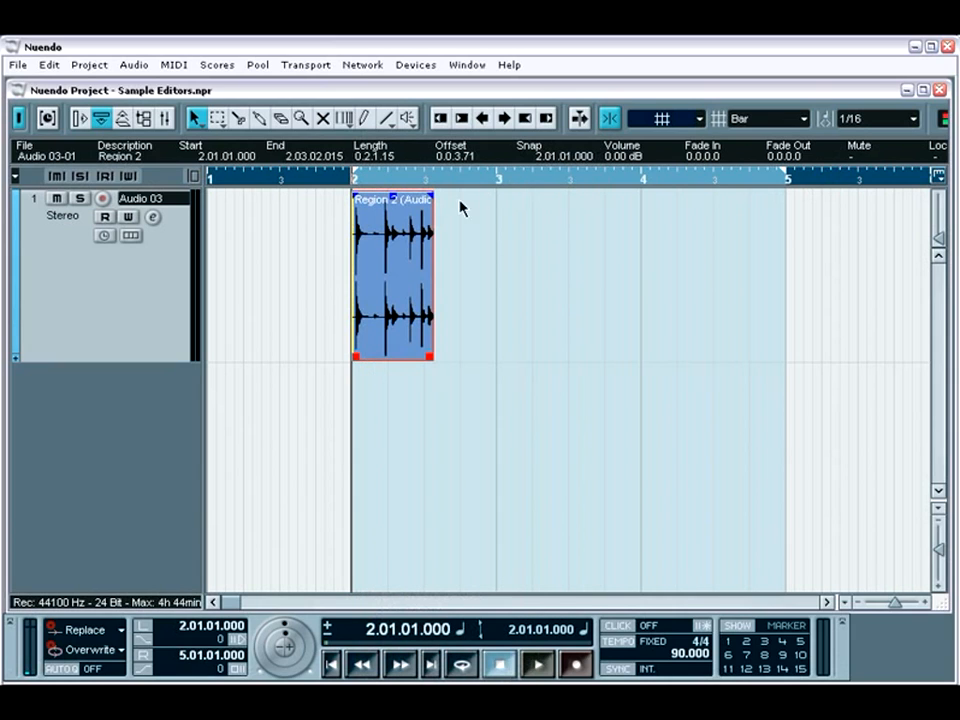
Open the audio event in the Sample Editor and audition part of its waveform with the Play tool
{"action": "double_click", "coordinate": [390, 265]}
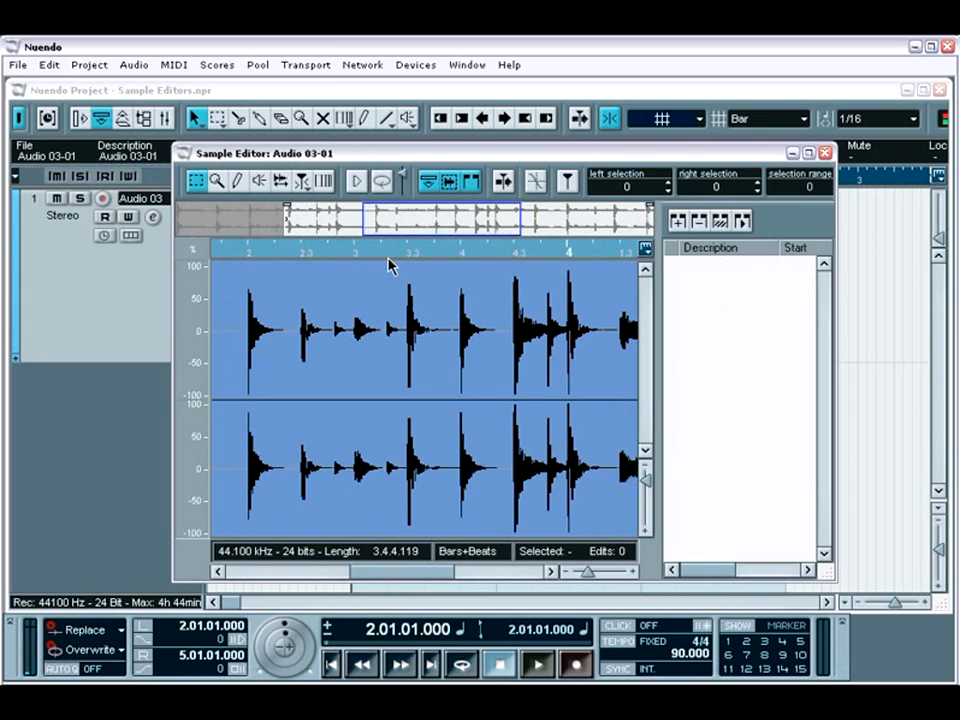
{"action": "left_click", "coordinate": [262, 184]}
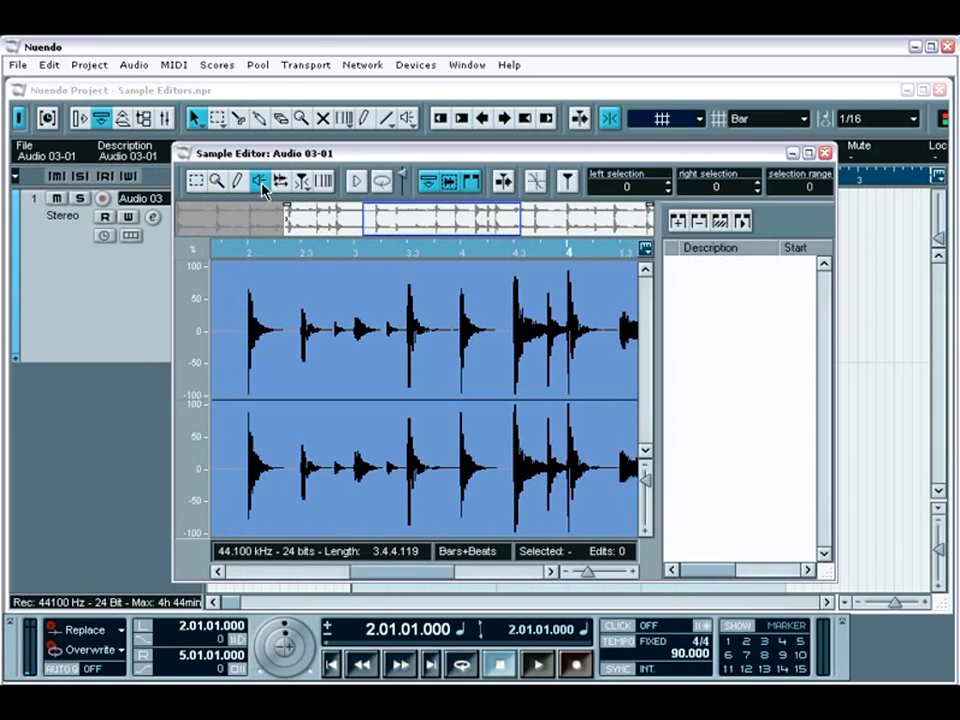
{"action": "left_click", "coordinate": [241, 350]}
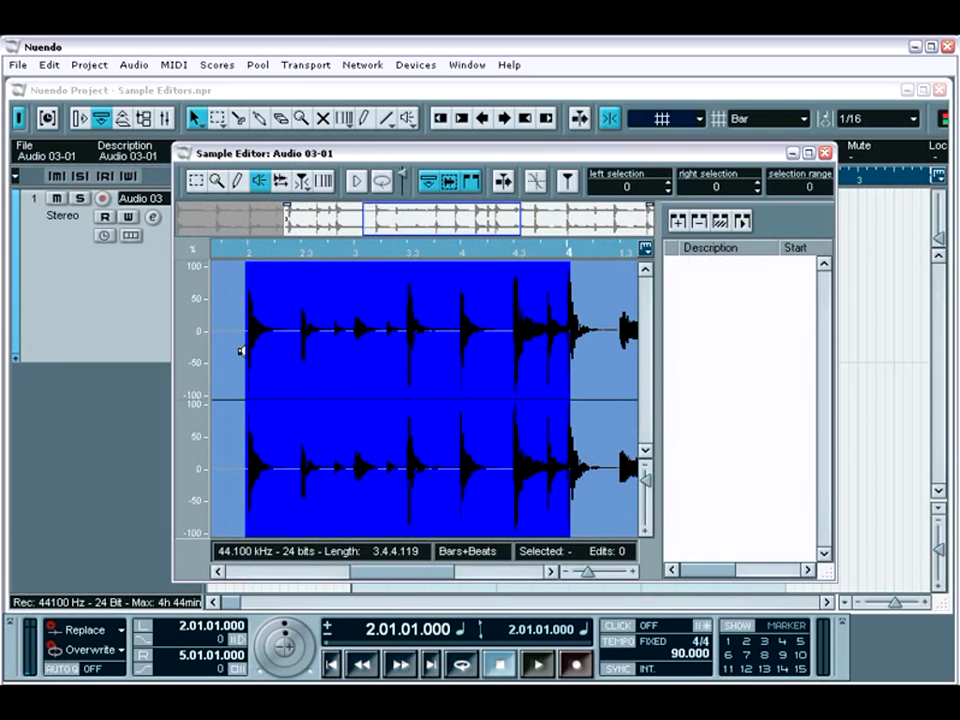
{"action": "left_click", "coordinate": [396, 362]}
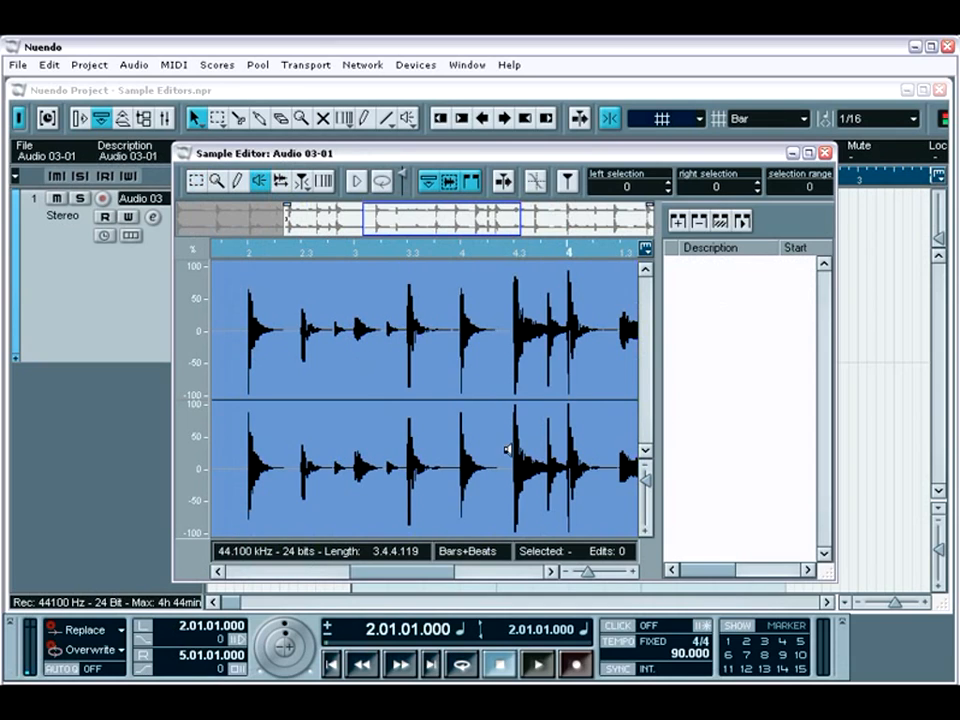
Audition the clip with the Play tool from several points between the event start and event end
{"action": "left_click", "coordinate": [576, 572]}
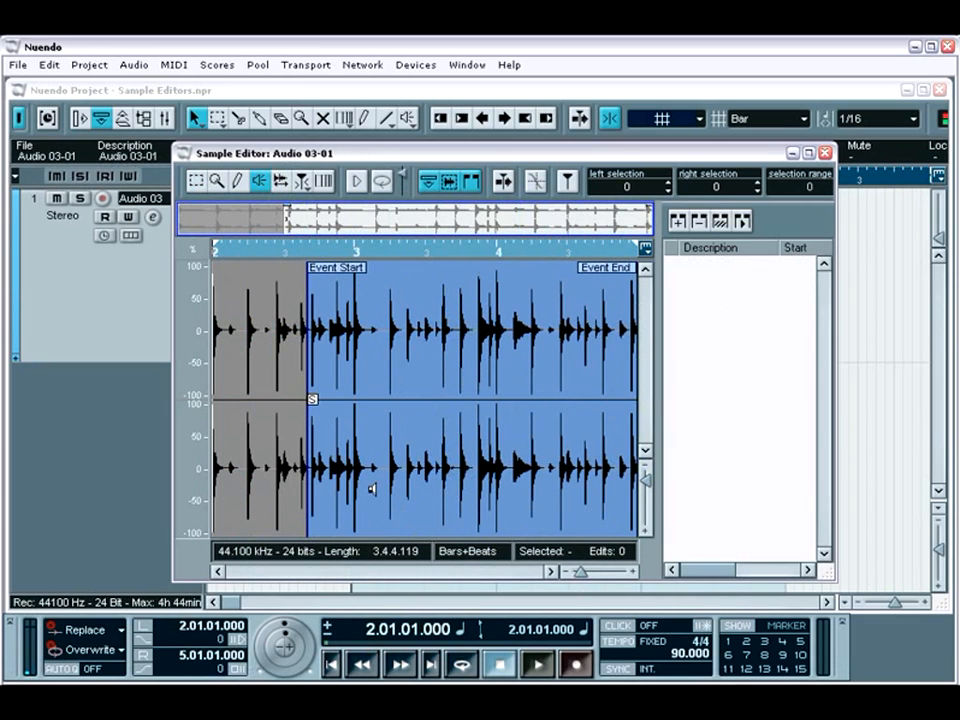
{"action": "left_click", "coordinate": [318, 455]}
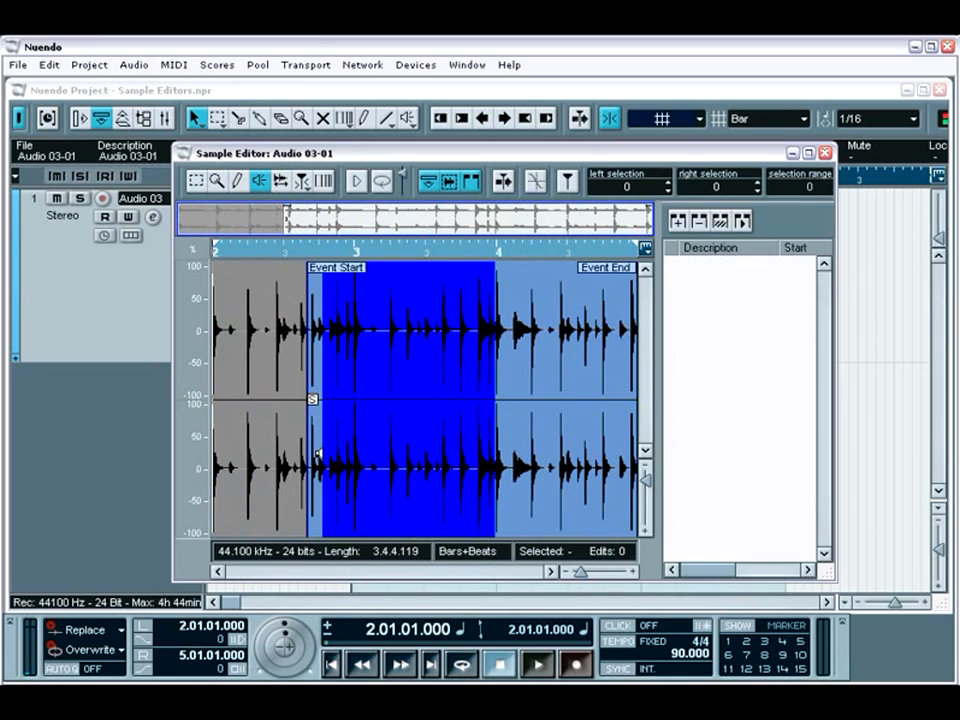
{"action": "left_click", "coordinate": [448, 455]}
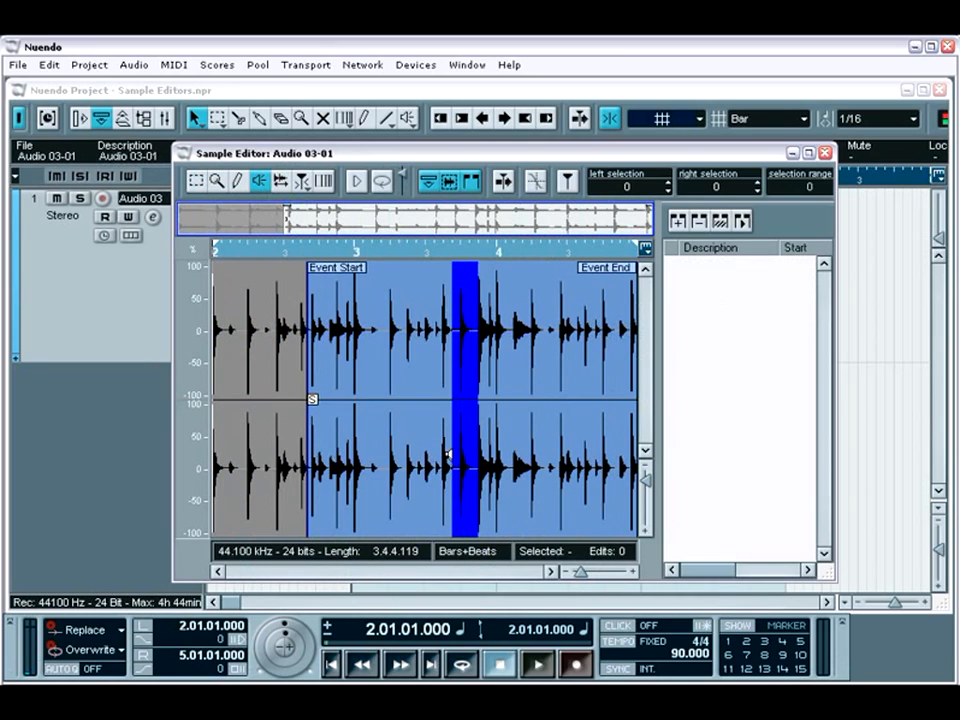
{"action": "left_click", "coordinate": [567, 458]}
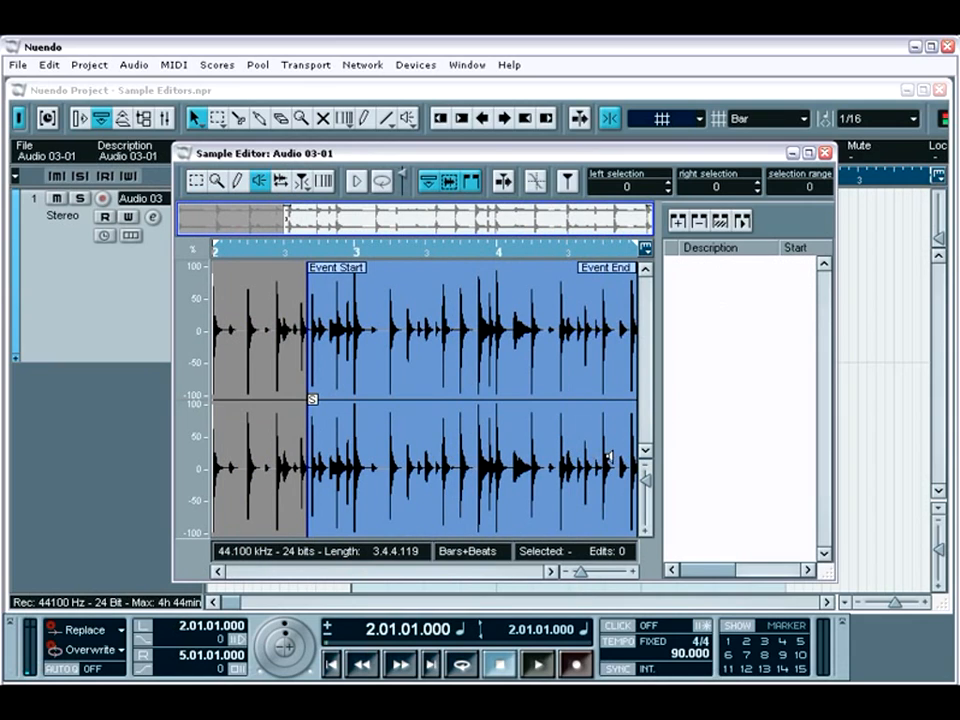
{"action": "left_click", "coordinate": [613, 457]}
{"action": "left_click", "coordinate": [388, 369]}
Scrub through the audio between the event start and the hits after bar 3 with the Scrub tool
{"action": "left_click", "coordinate": [280, 181]}
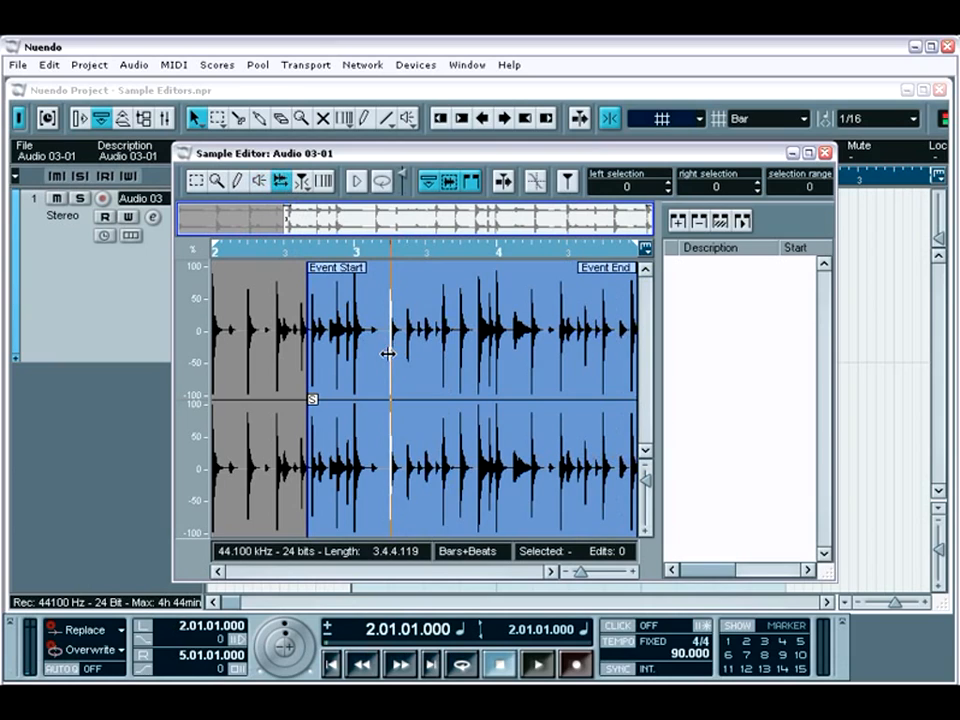
{"action": "left_click_drag", "start_coordinate": [334, 353], "coordinate": [335, 353]}
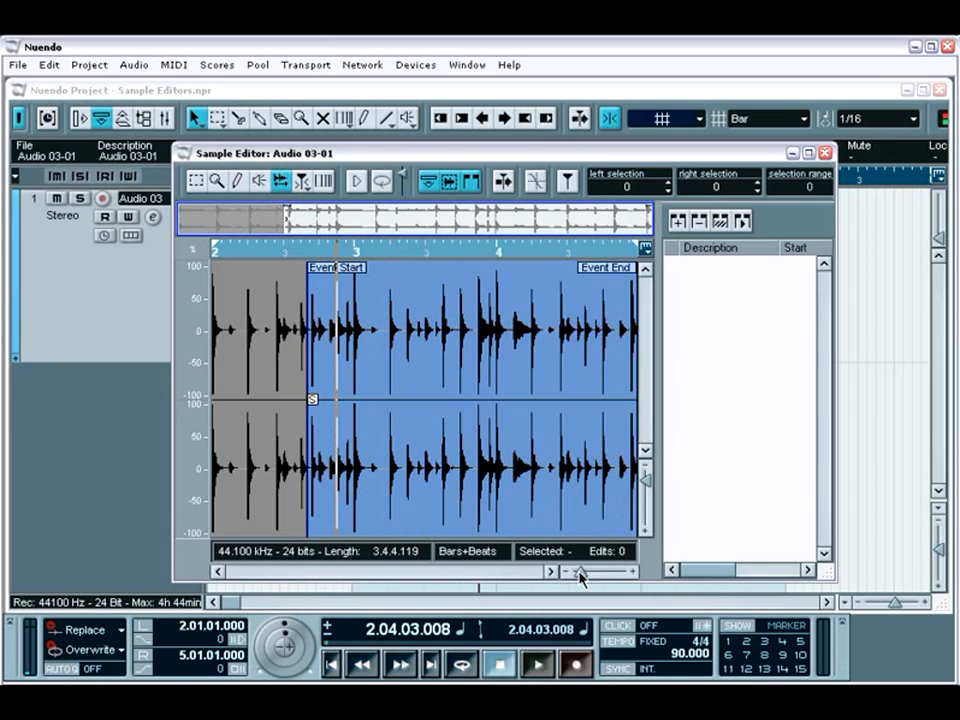
Redraw individual samples with the Draw tool, dipping both channels to about -50% around the cursor and adding a peak near 100% in the upper channel
{"action": "left_click_drag", "start_coordinate": [580, 577], "coordinate": [619, 574]}
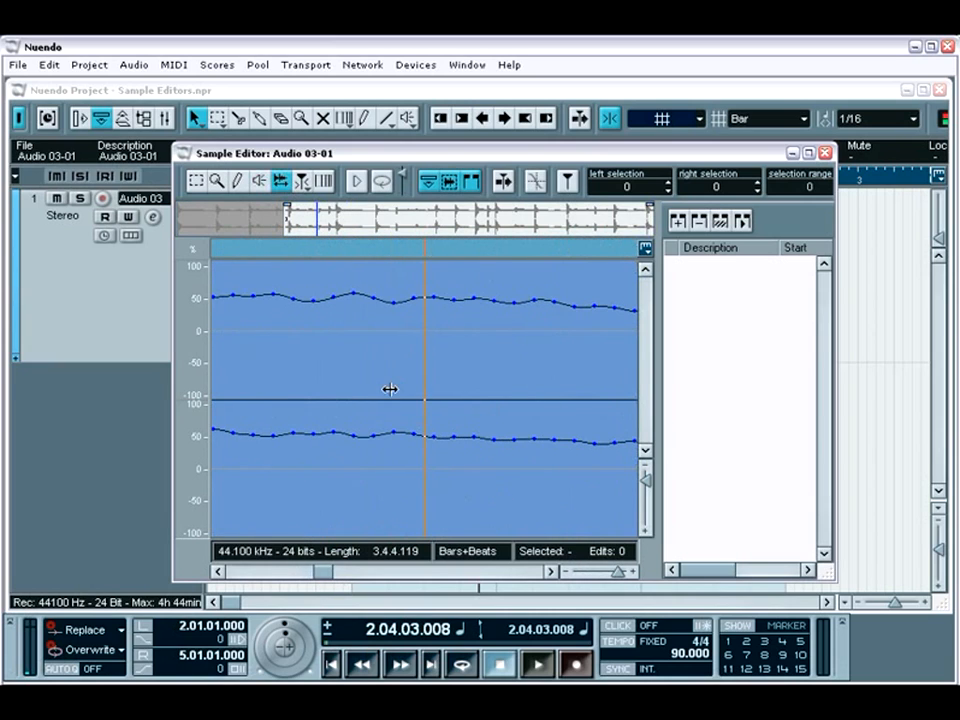
{"action": "left_click", "coordinate": [238, 182]}
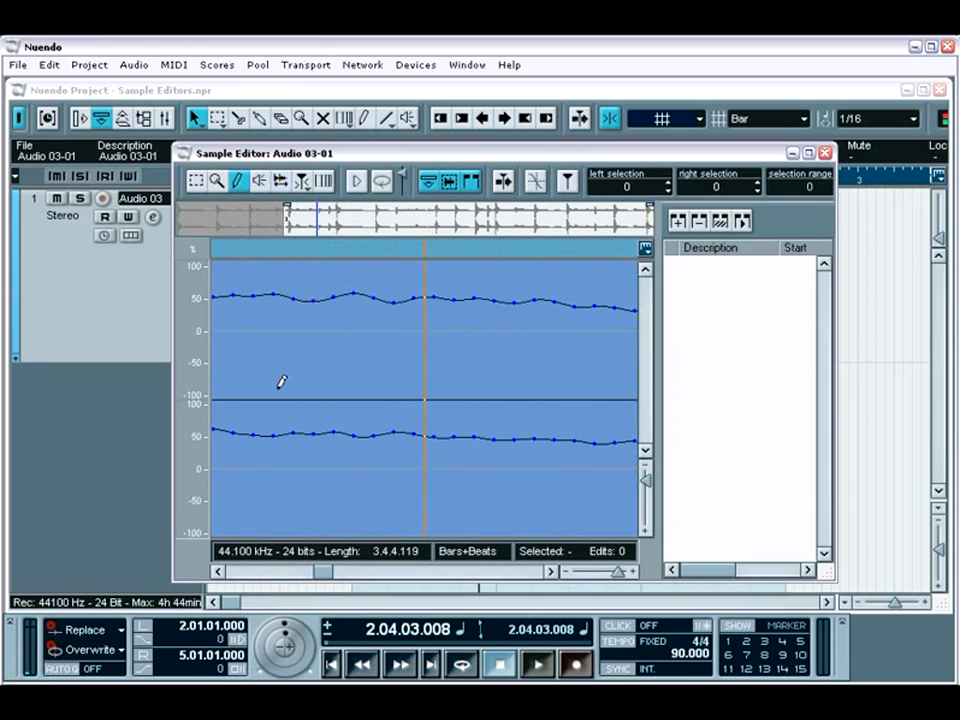
{"action": "mouse_move", "coordinate": [291, 407]}
{"action": "left_mouse_down"}
{"action": "mouse_move", "coordinate": [316, 407]}
{"action": "mouse_move", "coordinate": [422, 491]}
{"action": "mouse_move", "coordinate": [465, 439]}
{"action": "mouse_move", "coordinate": [505, 472]}
{"action": "mouse_move", "coordinate": [557, 420]}
{"action": "mouse_move", "coordinate": [598, 430]}
{"action": "left_mouse_up"}
{"action": "mouse_move", "coordinate": [546, 304]}
{"action": "left_mouse_down"}
{"action": "mouse_move", "coordinate": [518, 296]}
{"action": "mouse_move", "coordinate": [427, 353]}
{"action": "mouse_move", "coordinate": [358, 336]}
{"action": "mouse_move", "coordinate": [294, 285]}
{"action": "left_mouse_up"}
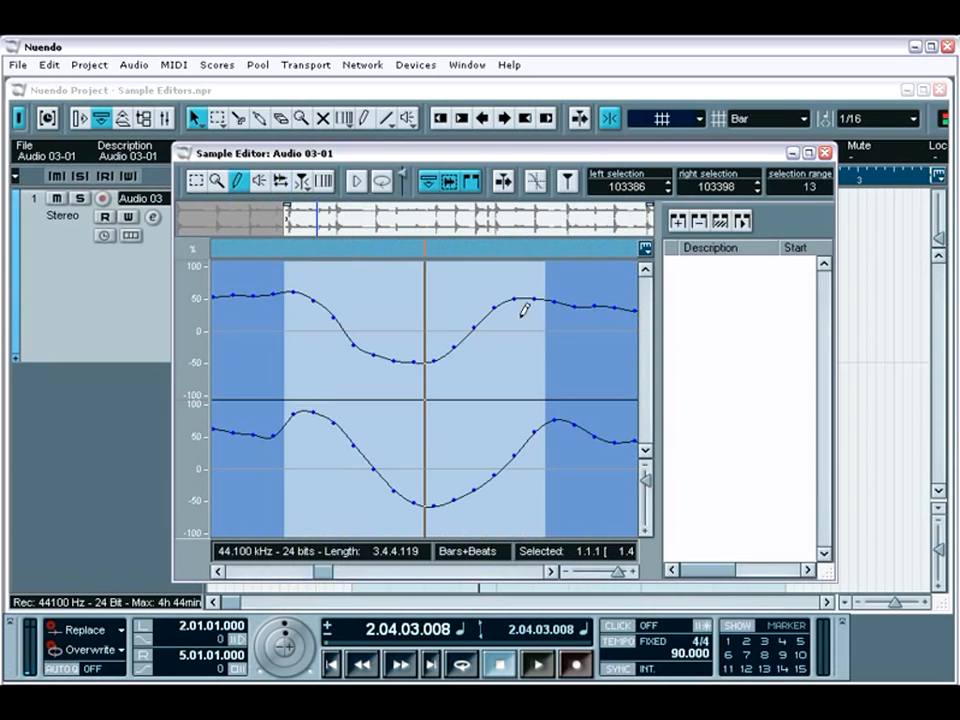
{"action": "left_click_drag", "start_coordinate": [525, 305], "coordinate": [595, 266]}
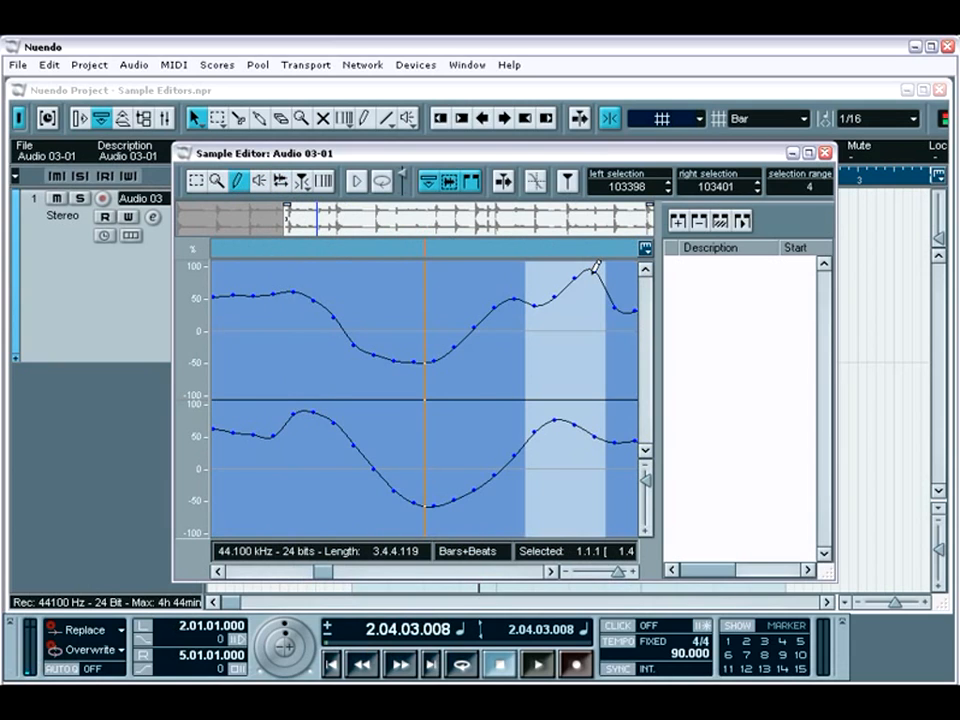
Show the whole clip and undo the last two sample-level waveform redraws
{"action": "key", "text": "shift+f"}
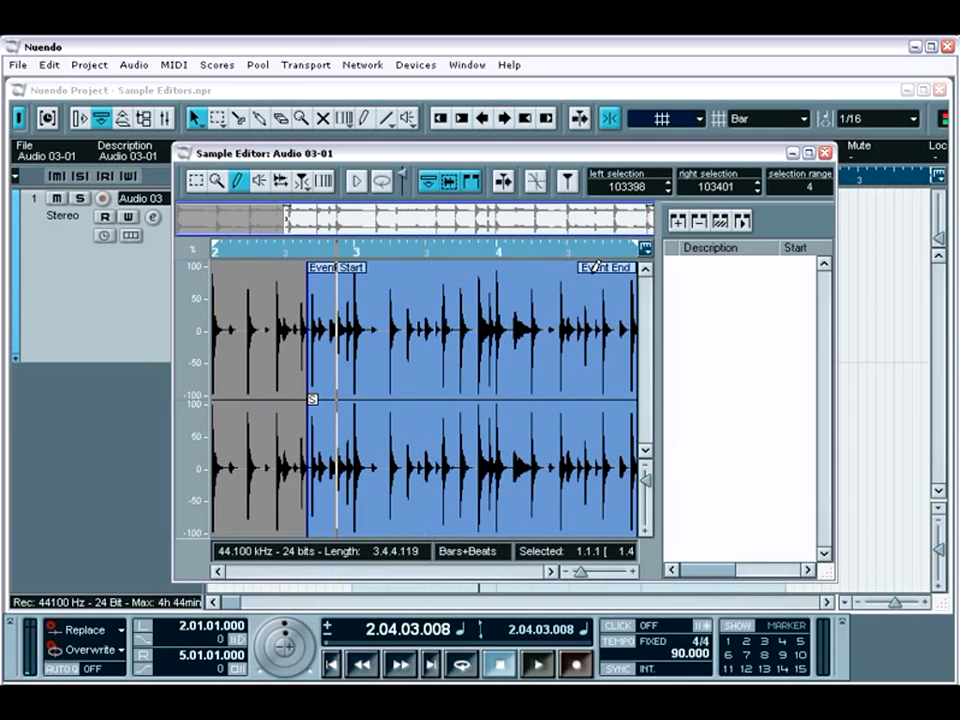
{"action": "key", "text": "ctrl+z"}
{"action": "key", "text": "ctrl+z"}
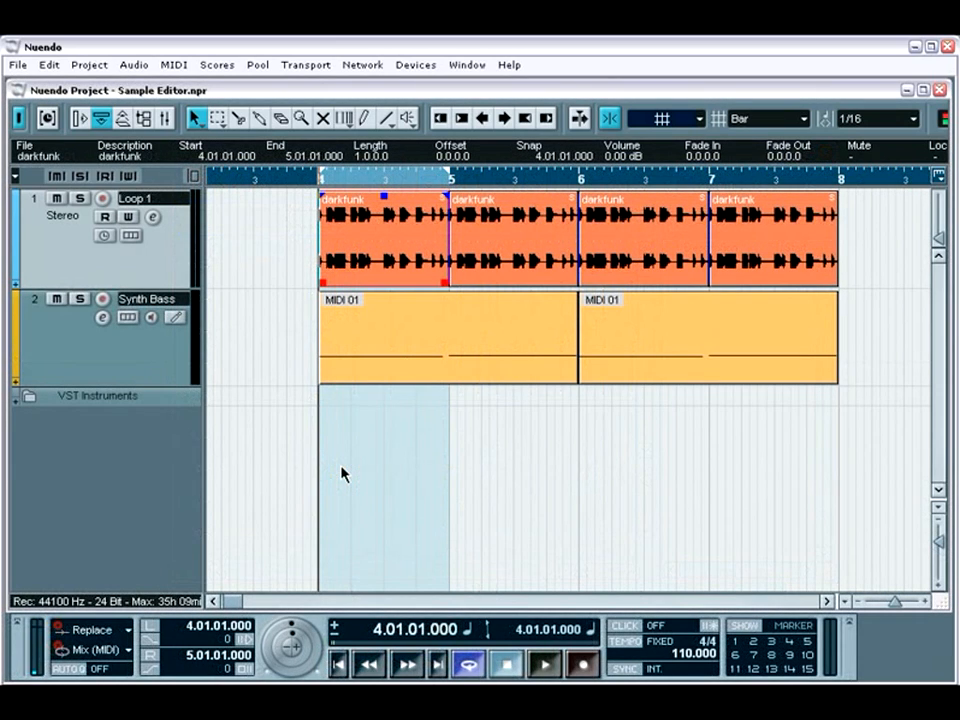
Open the darkfunk event at bar 4 in the Sample Editor and detect hitpoints with Adjust Loop enabled, 1 maximum bar and 1/16 beats
{"action": "double_click", "coordinate": [388, 263]}
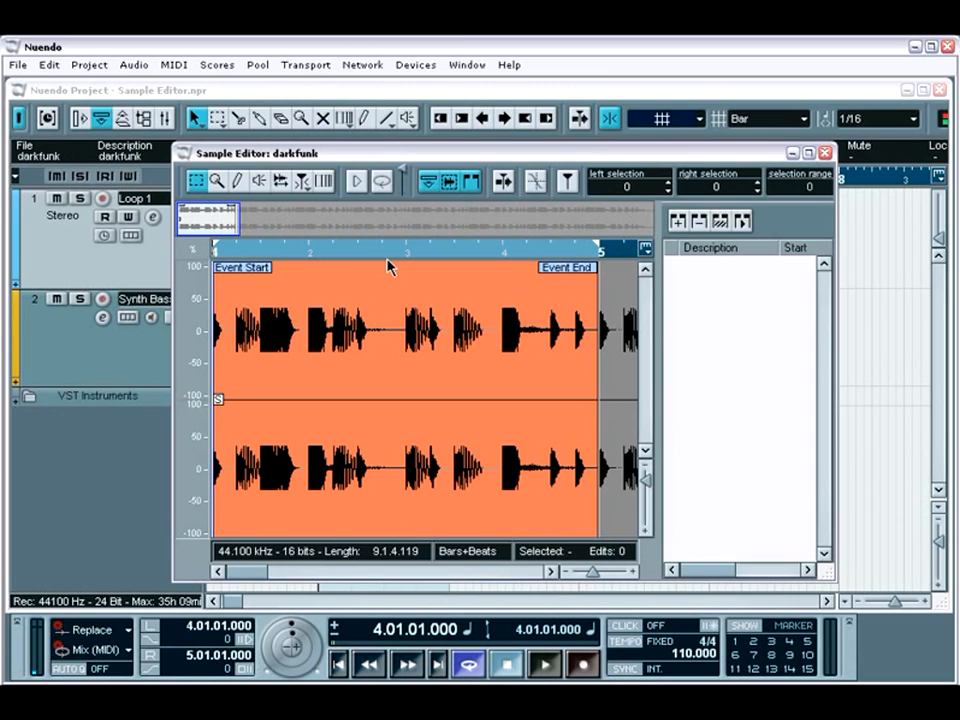
{"action": "left_click", "coordinate": [567, 182]}
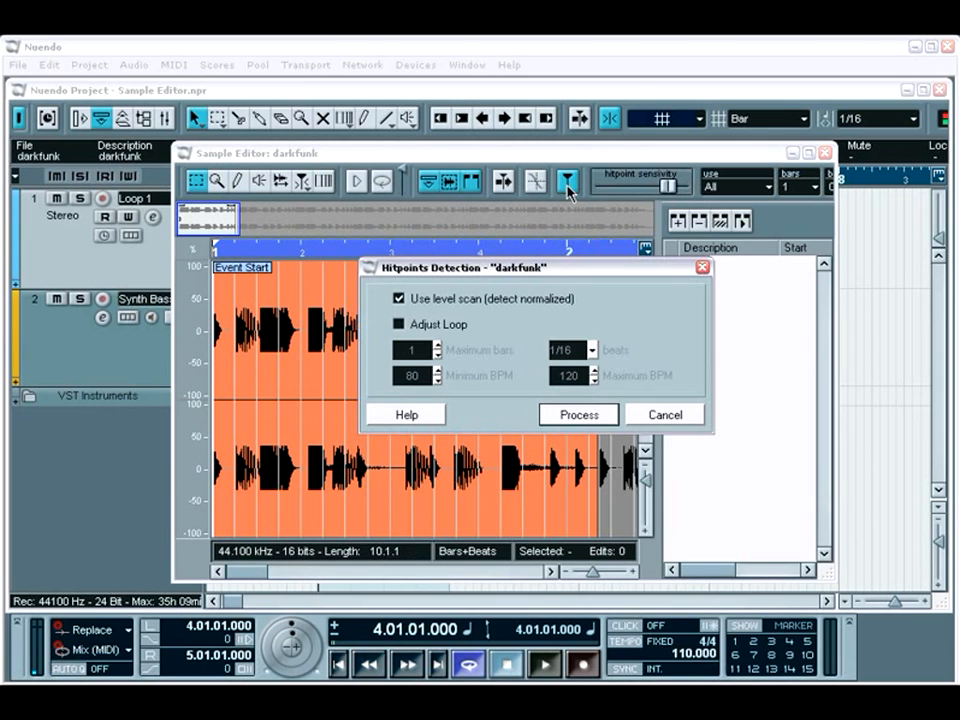
{"action": "left_click", "coordinate": [451, 327]}
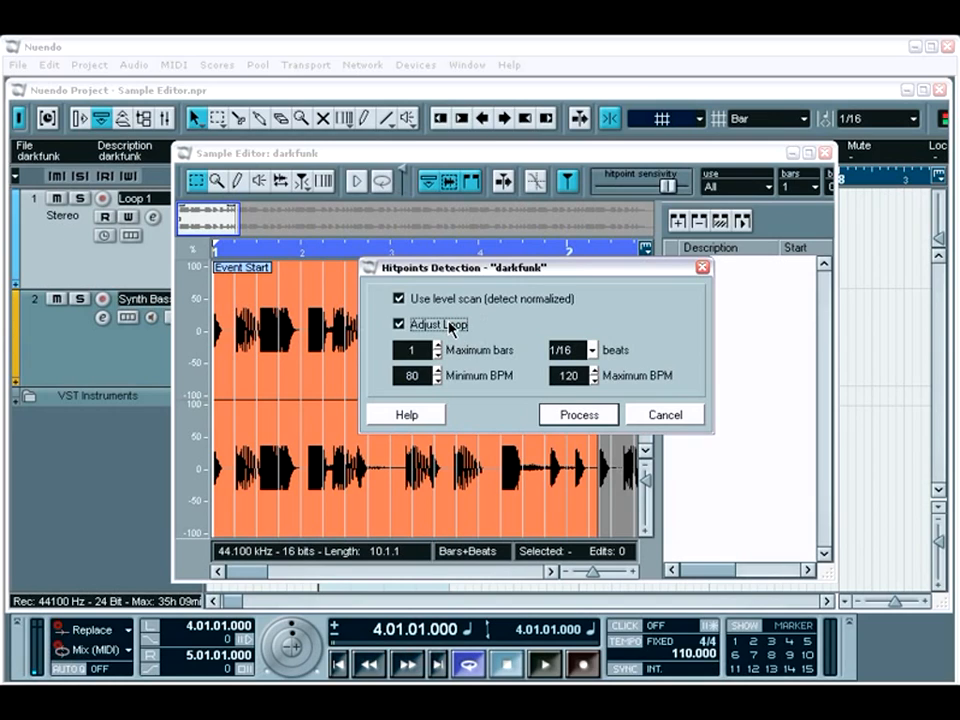
{"action": "left_click", "coordinate": [414, 352]}
{"action": "left_click", "coordinate": [592, 350]}
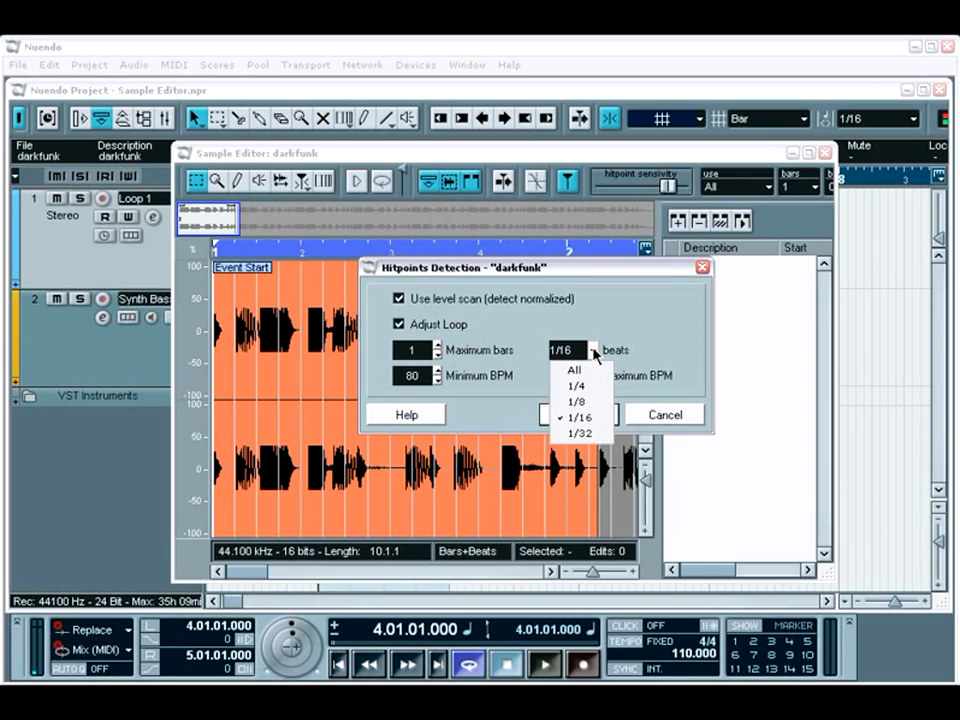
{"action": "left_click", "coordinate": [589, 418]}
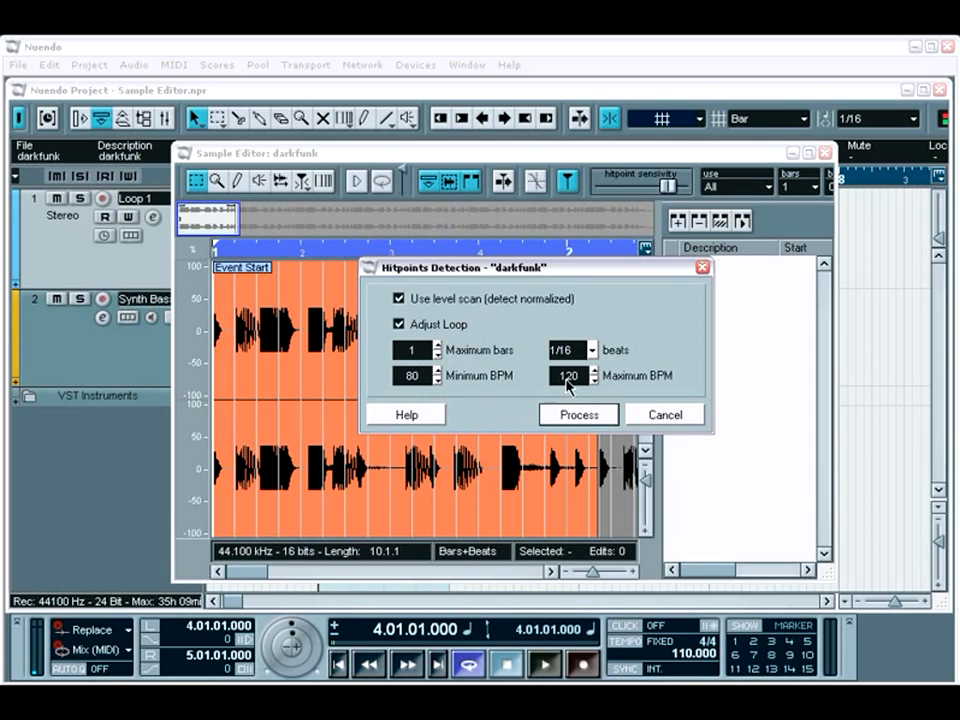
{"action": "left_click", "coordinate": [567, 414]}
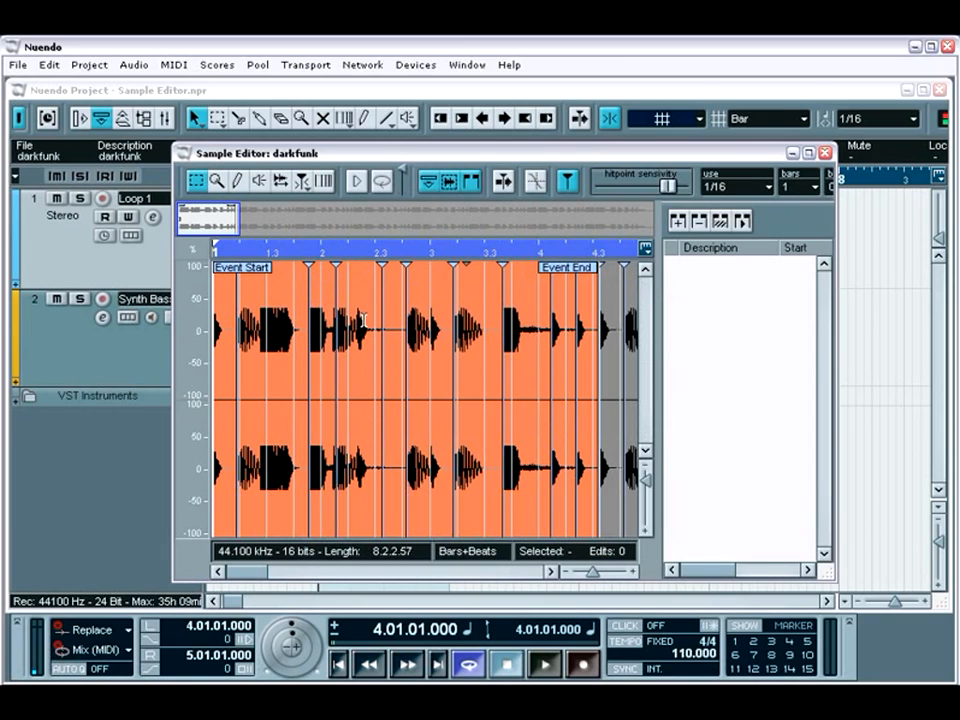
Audition several hitpoint slices between beats 1 and 4 with the Play tool
{"action": "left_click", "coordinate": [258, 182]}
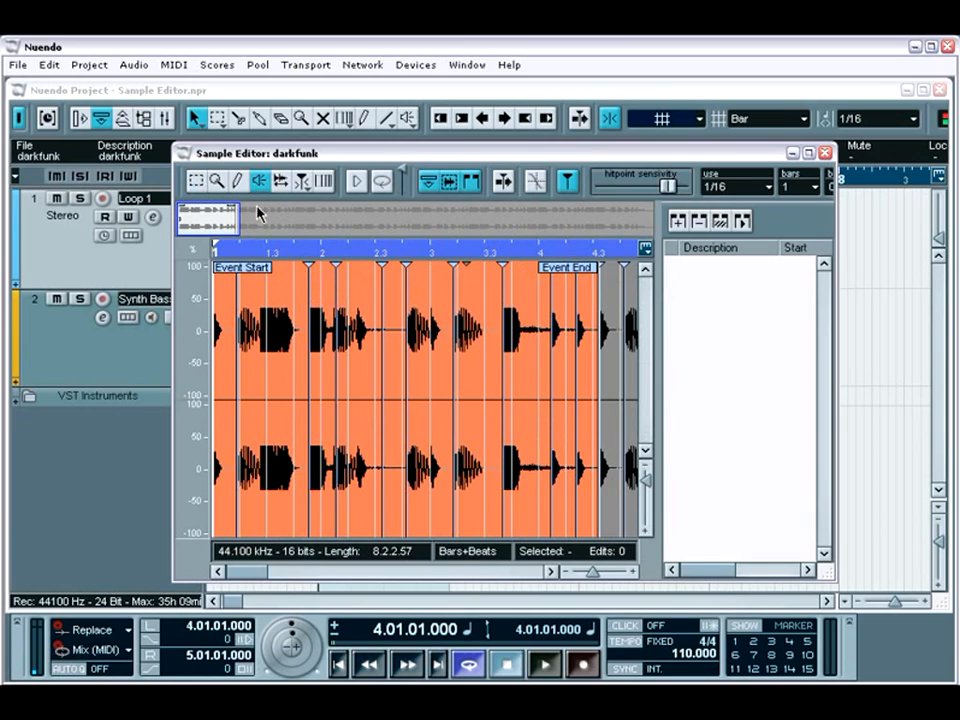
{"action": "left_click", "coordinate": [248, 326]}
{"action": "left_click", "coordinate": [345, 326]}
{"action": "left_click", "coordinate": [415, 325]}
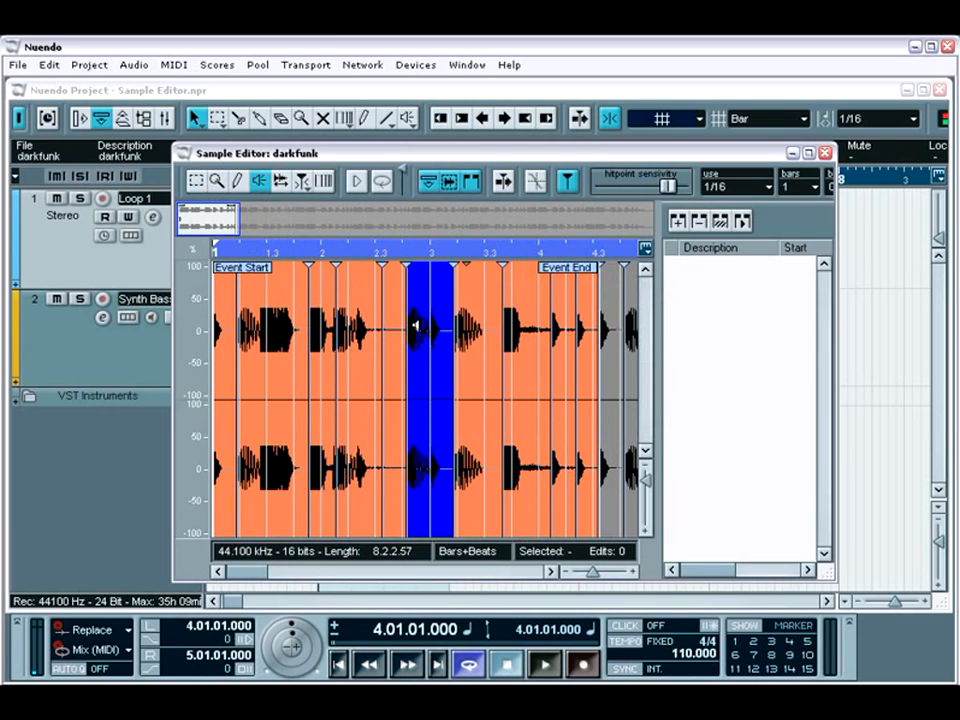
{"action": "left_click", "coordinate": [463, 325]}
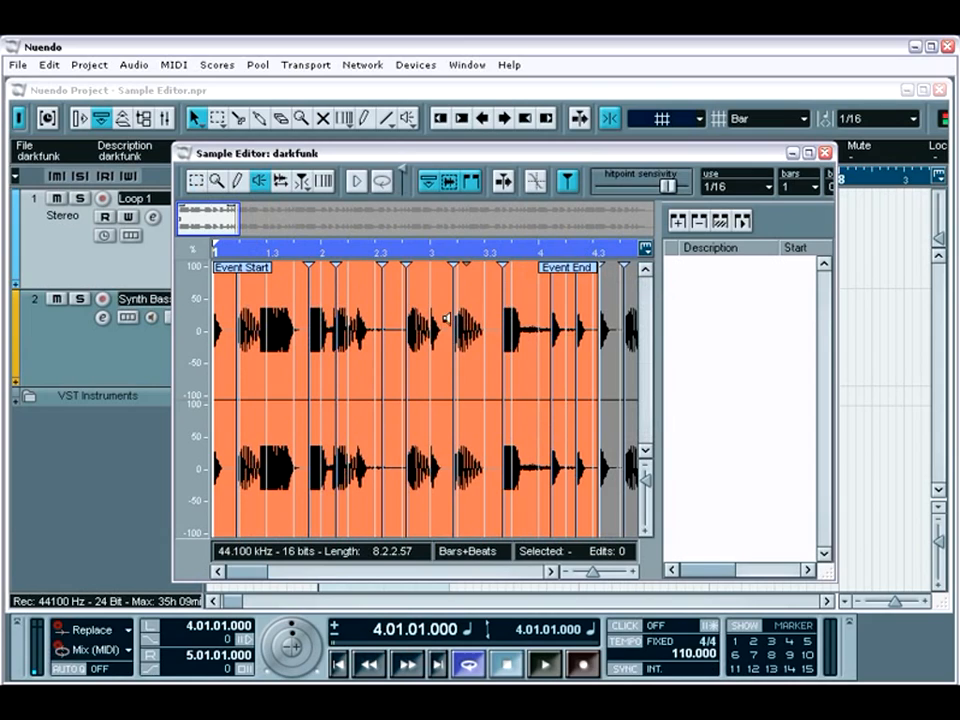
Move the hitpoint near 2.3 slightly earlier with the Hitpoint Edit tool and raise the hitpoint sensitivity
{"action": "left_click", "coordinate": [301, 180]}
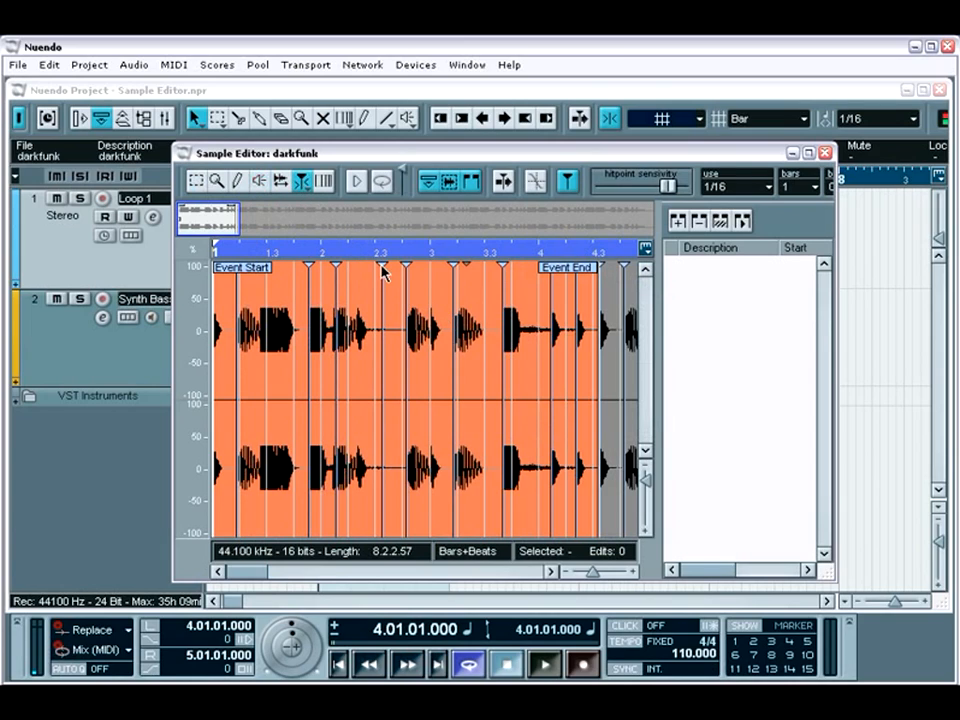
{"action": "mouse_move", "coordinate": [382, 270]}
{"action": "left_mouse_down"}
{"action": "mouse_move", "coordinate": [345, 268]}
{"action": "mouse_move", "coordinate": [403, 268]}
{"action": "mouse_move", "coordinate": [375, 275]}
{"action": "left_mouse_up"}
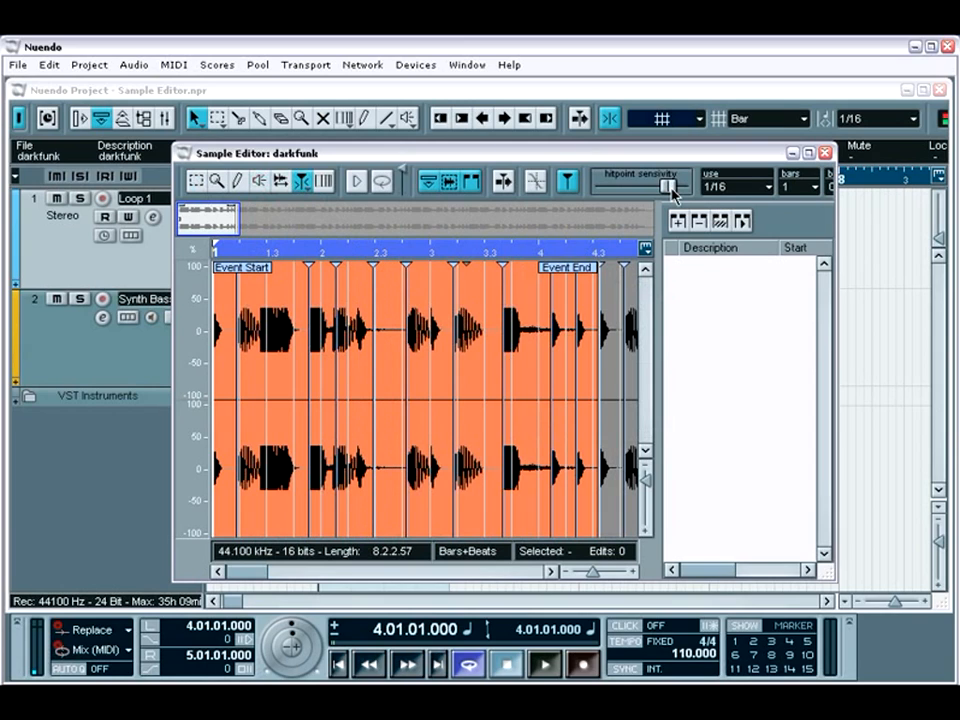
{"action": "mouse_move", "coordinate": [672, 188]}
{"action": "left_mouse_down"}
{"action": "mouse_move", "coordinate": [685, 190]}
{"action": "mouse_move", "coordinate": [658, 194]}
{"action": "mouse_move", "coordinate": [685, 189]}
{"action": "left_mouse_up"}
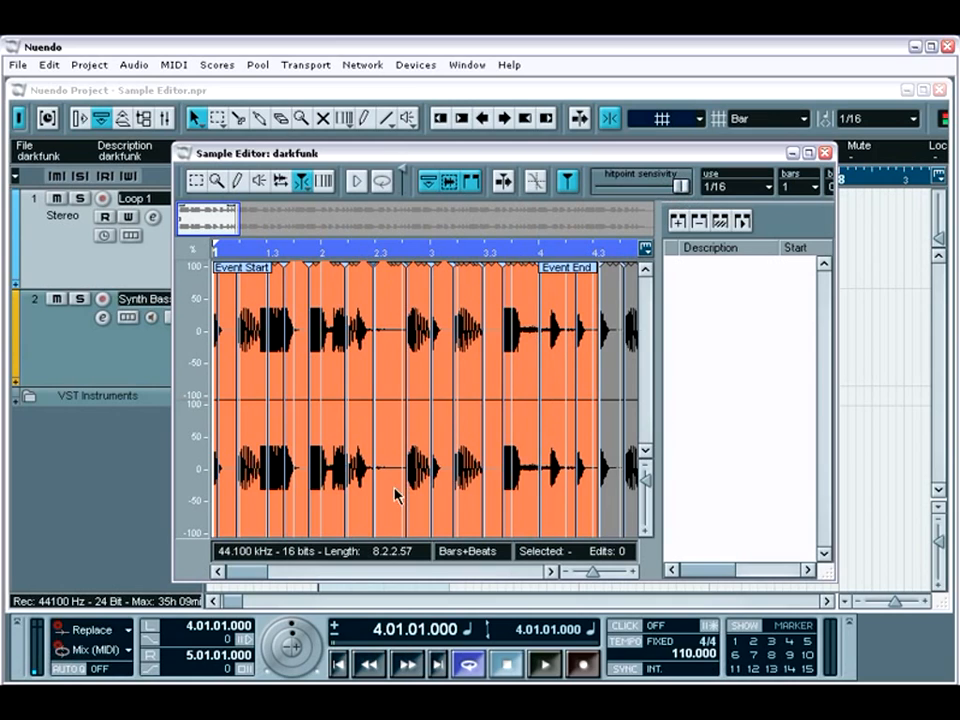
Divide the audio event at its hitpoints, close the Sample Editor and select the slice starting at 4.02.01.000 on Loop 1
{"action": "right_click", "coordinate": [382, 522]}
{"action": "mouse_move", "coordinate": [467, 465]}
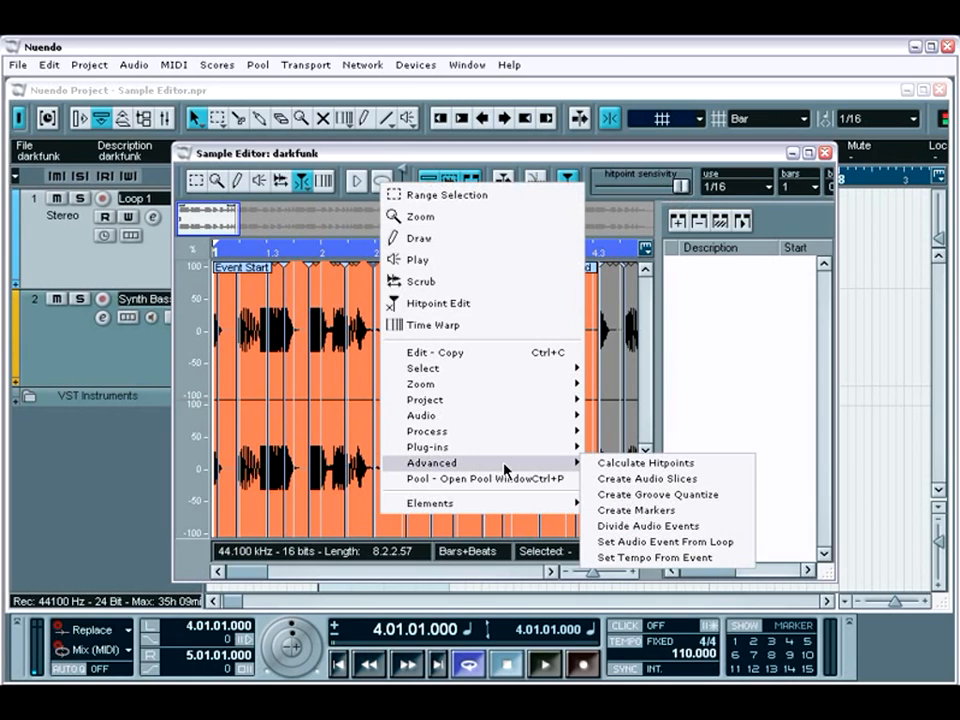
{"action": "left_click", "coordinate": [660, 526]}
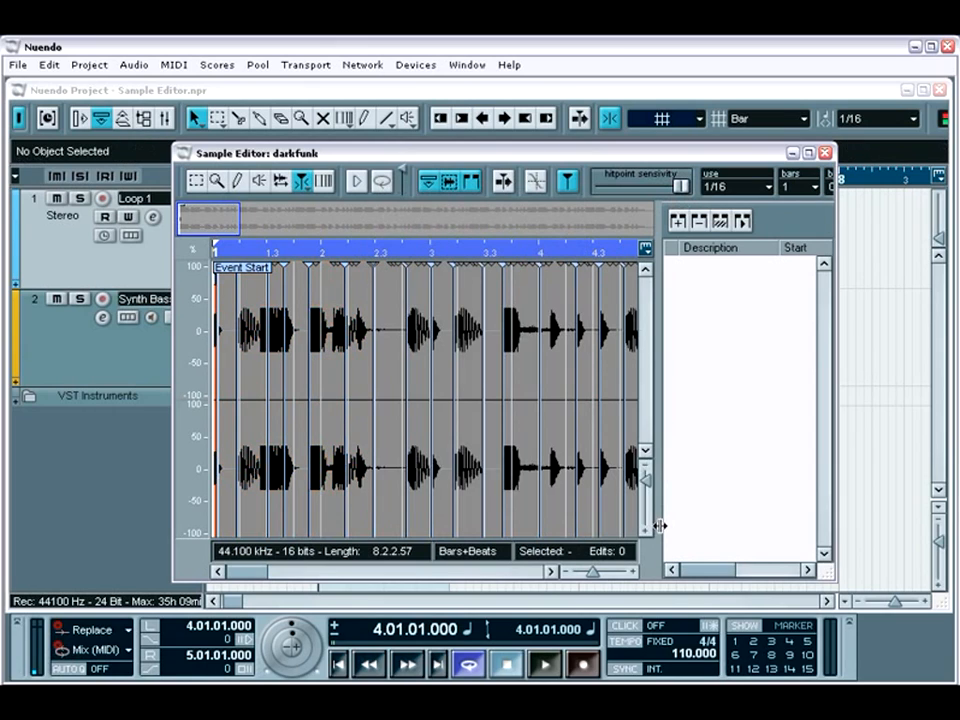
{"action": "left_click", "coordinate": [825, 152]}
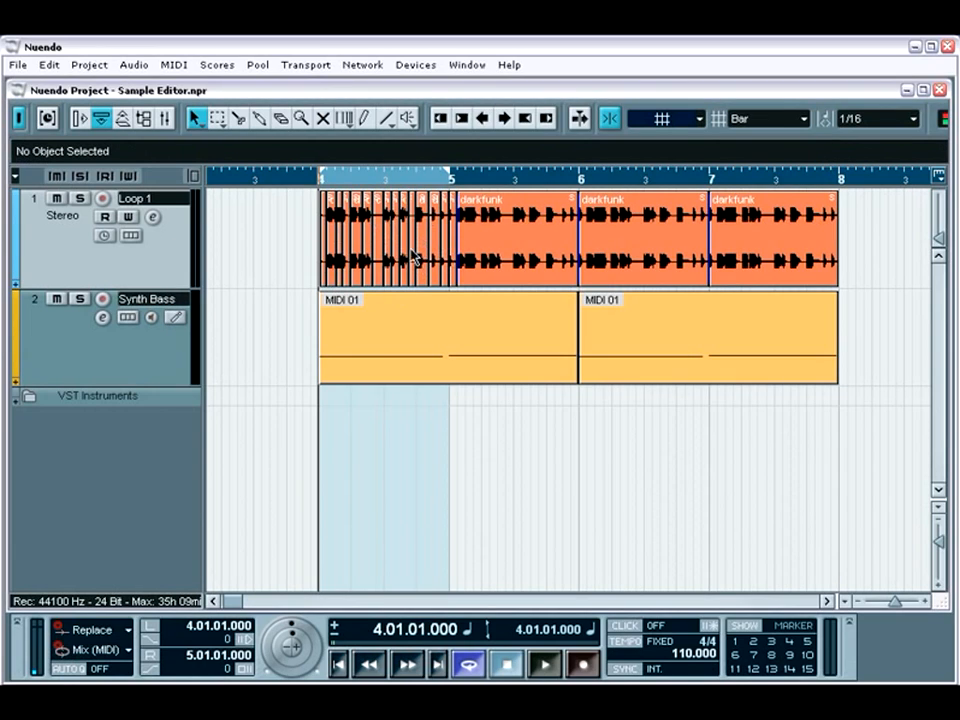
{"action": "left_click", "coordinate": [360, 262]}
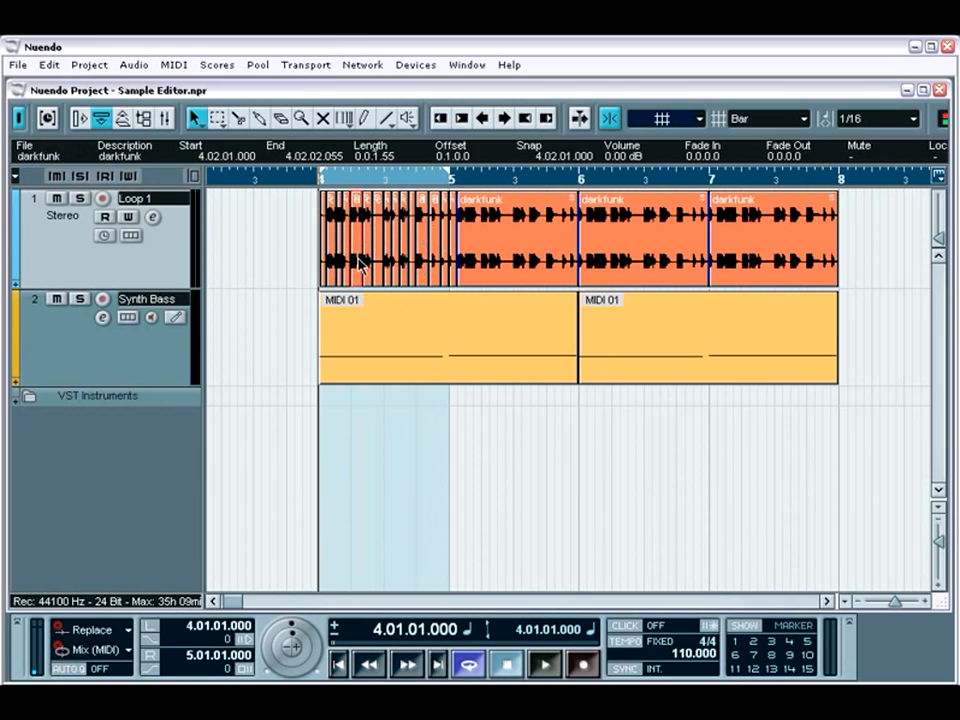